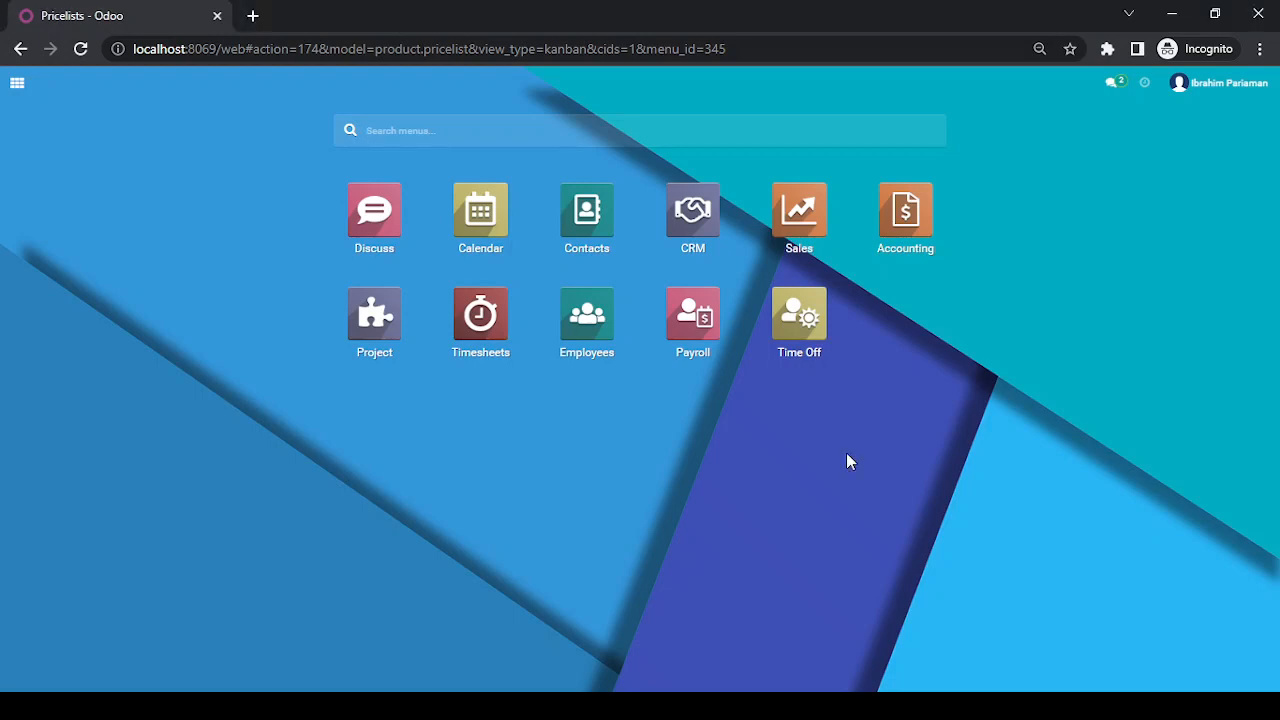
- Open the pricelists of the Sales module and show them as kanban cards
click(810, 227)
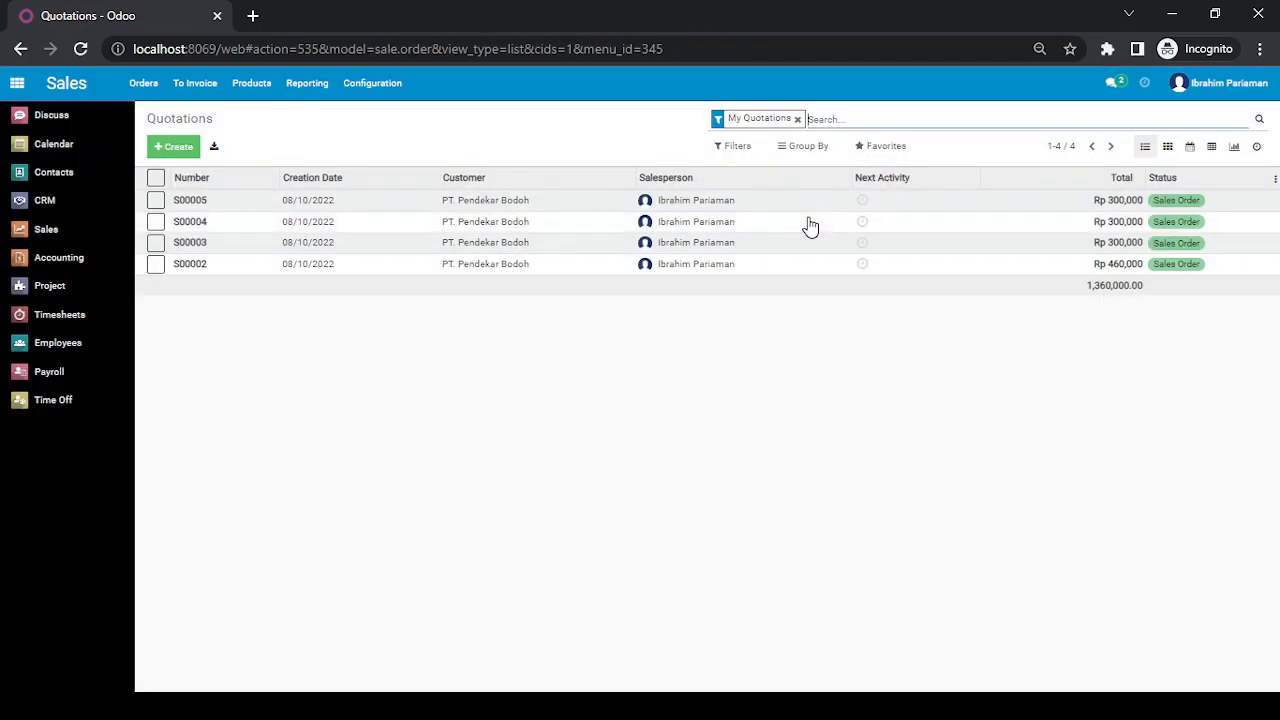
click(250, 90)
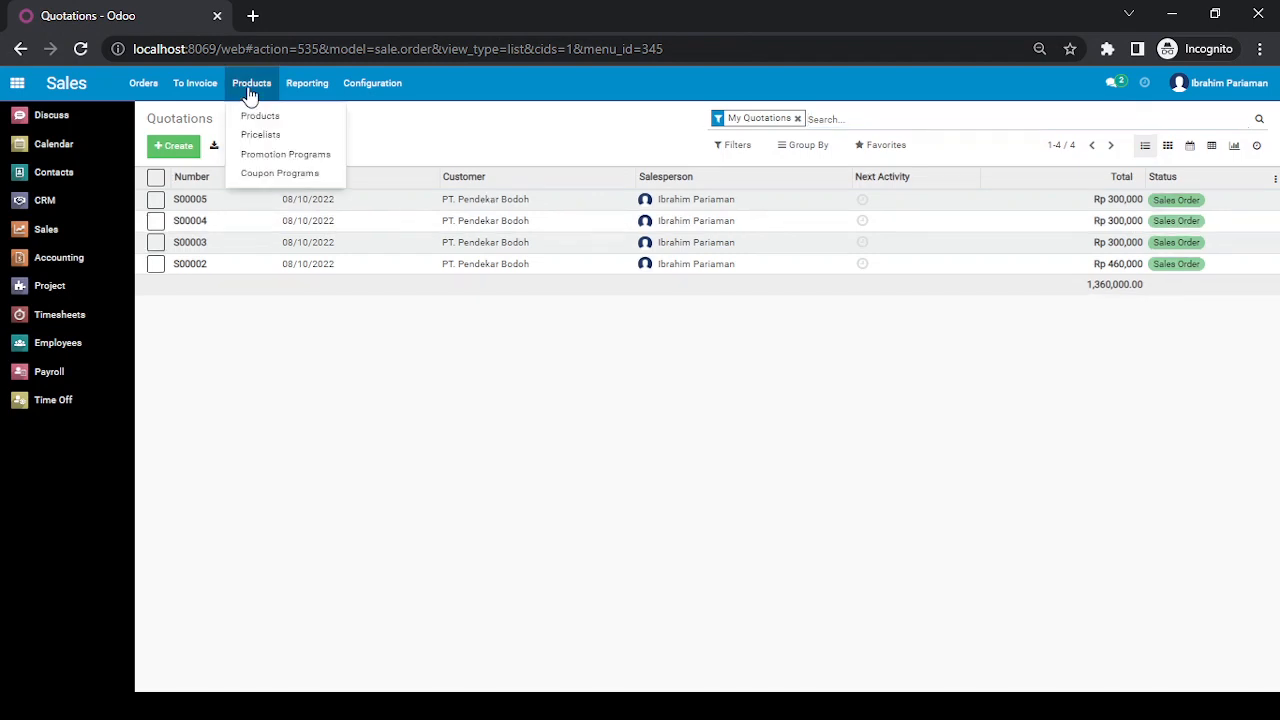
click(262, 134)
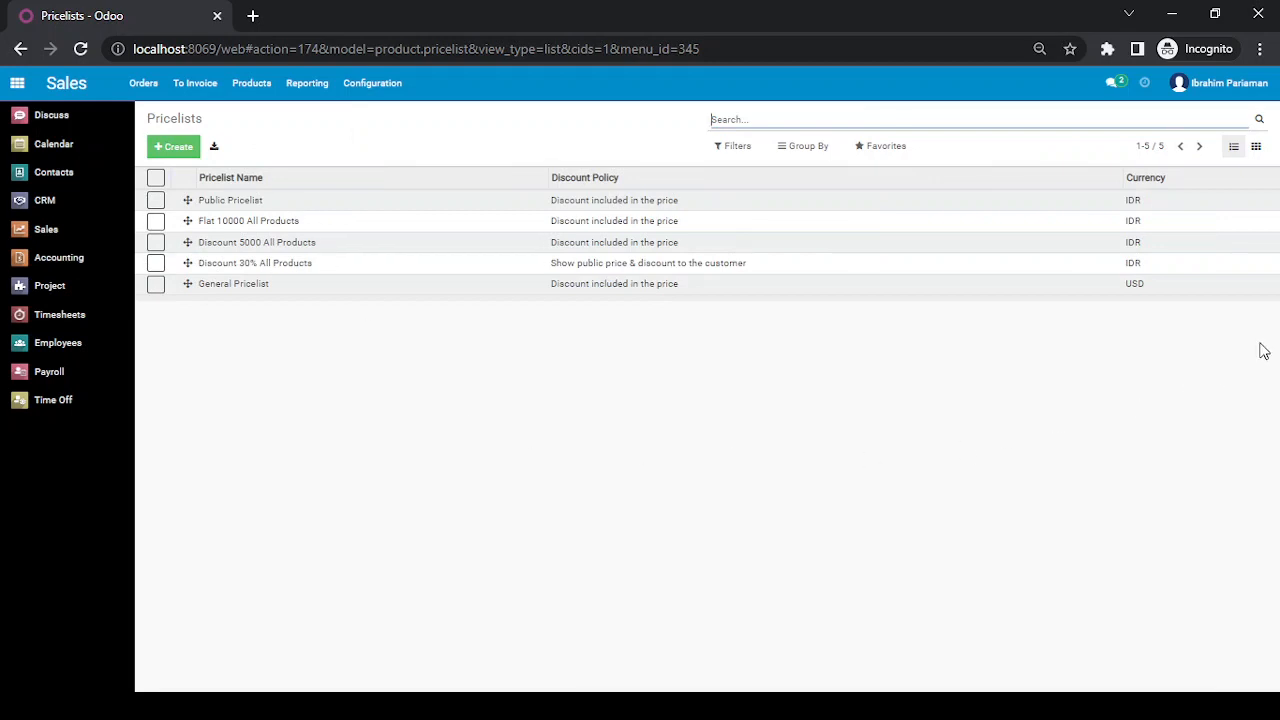
click(1256, 146)
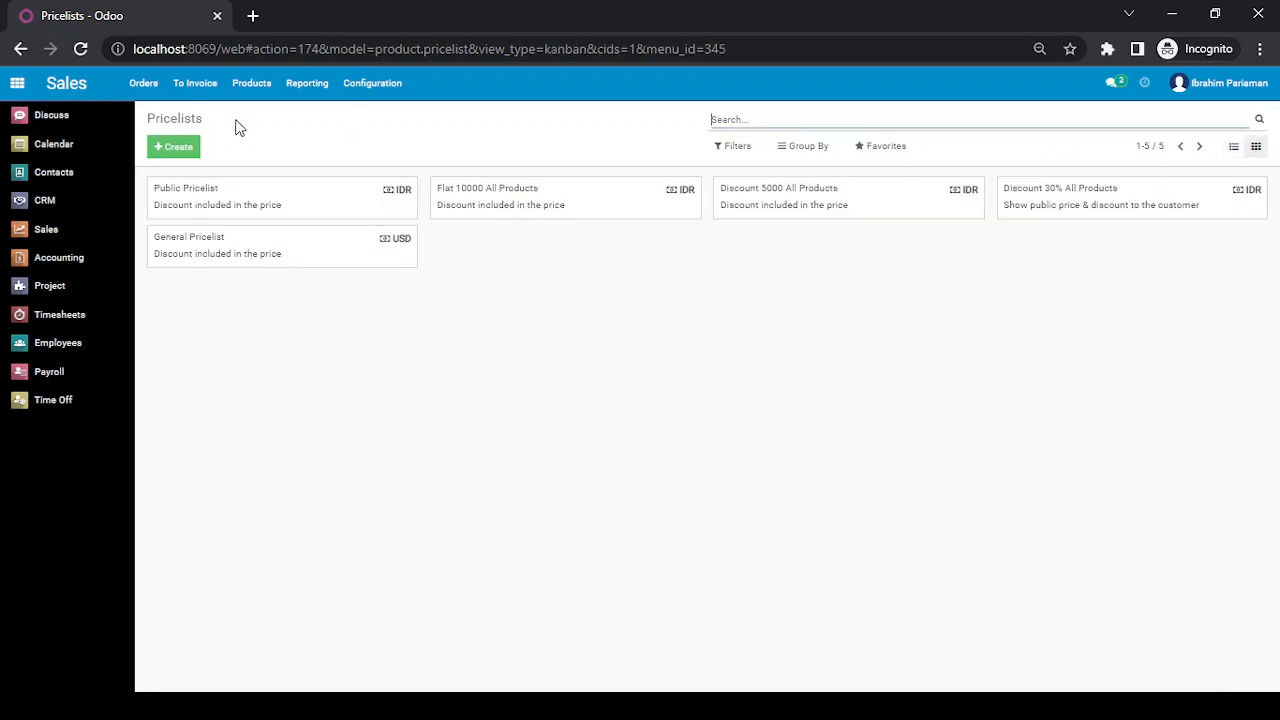
- Create a new pricelist named "Product & Category"
click(180, 160)
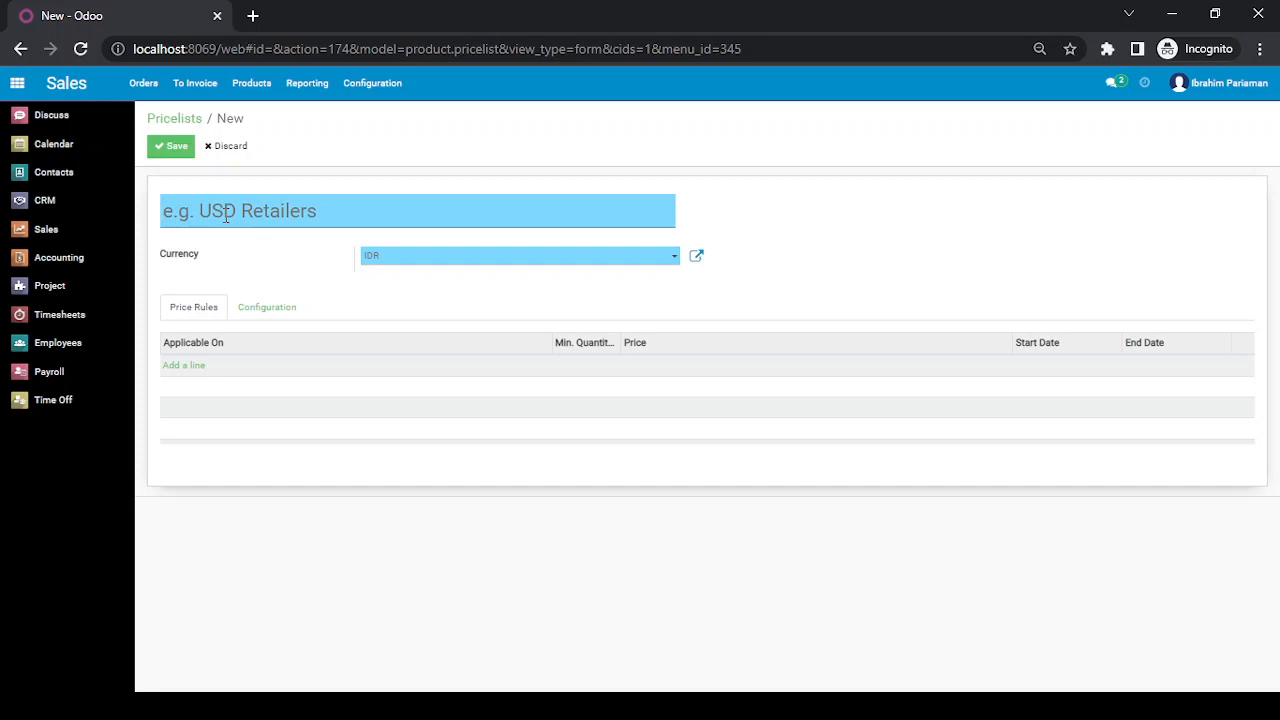
text(Produc)
text(t &)
text( Cateh)
text(gory)
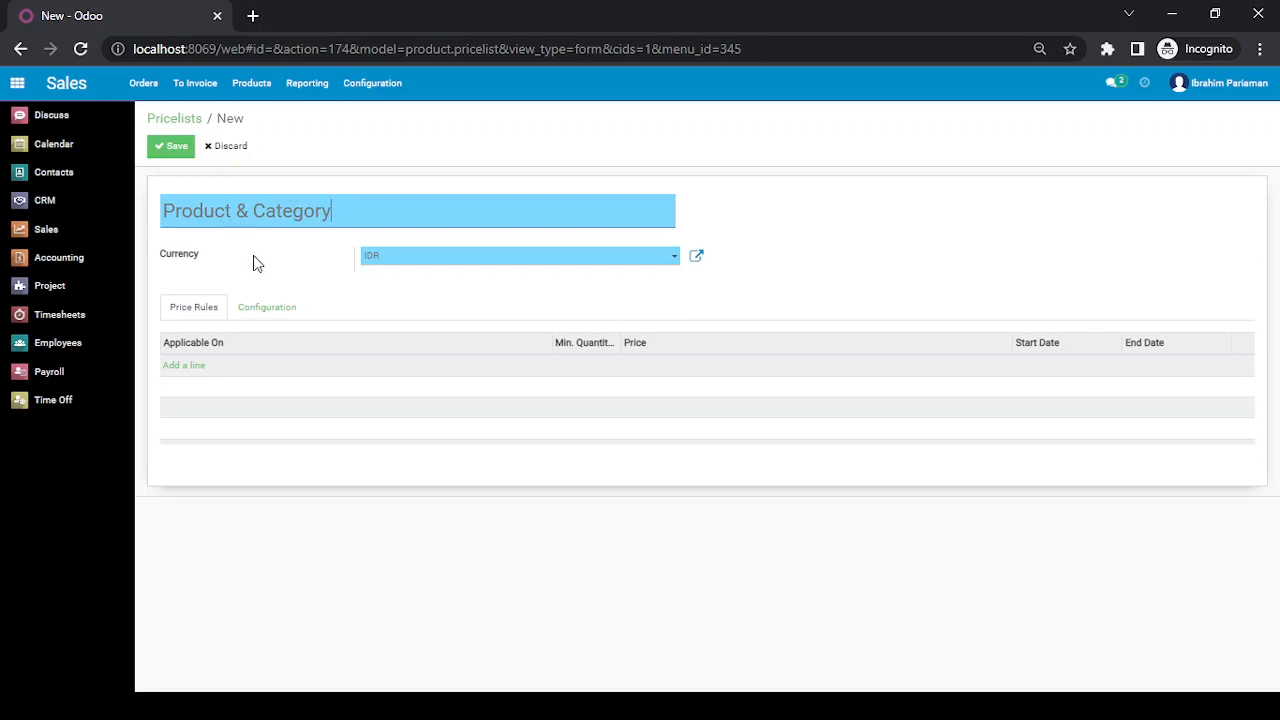
- Set the pricelist's discount policy to "Show public price & discount to the customer" and return to its price rules
click(273, 315)
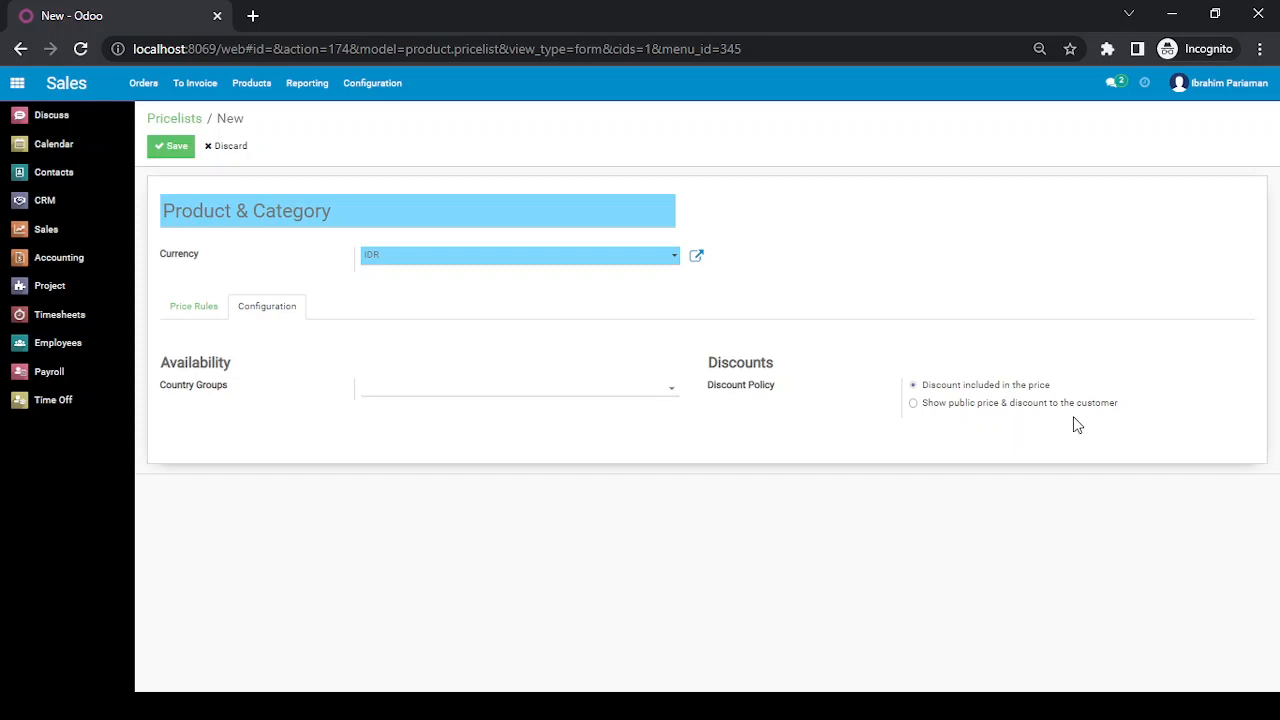
click(914, 405)
click(195, 316)
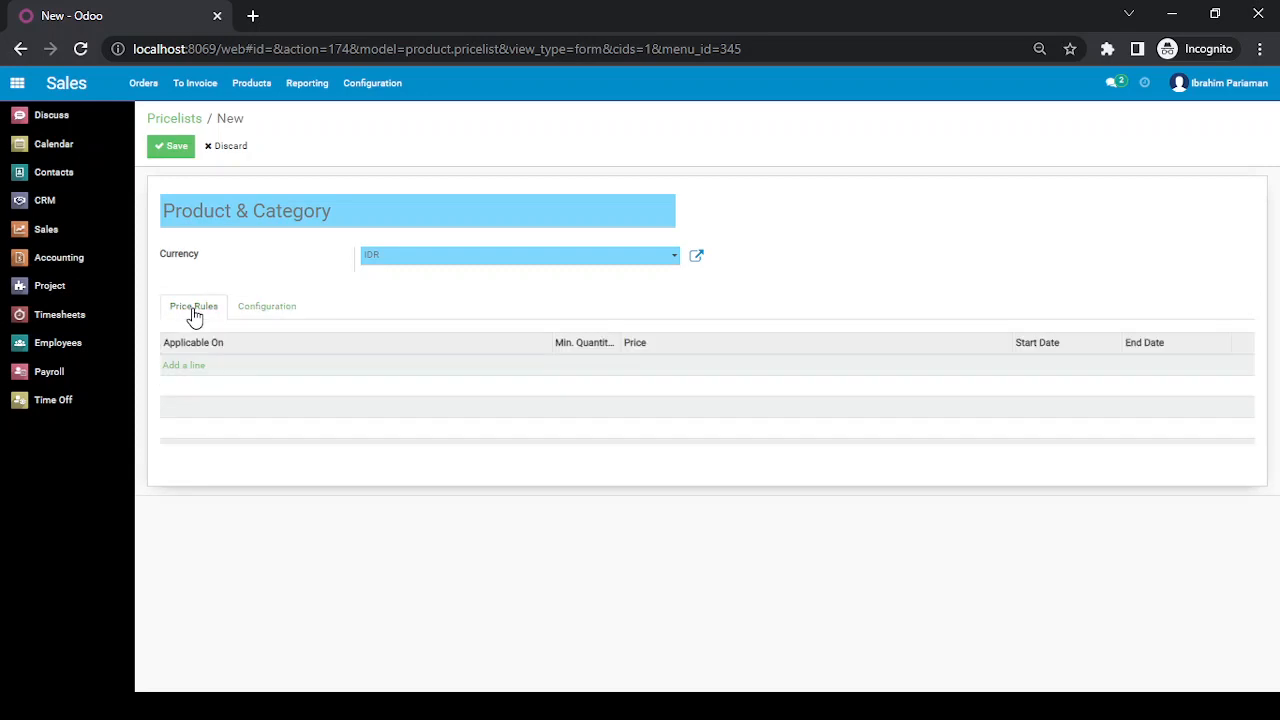
- Start a price rule that applies to the product [PP100] Papan 100 cm
click(195, 366)
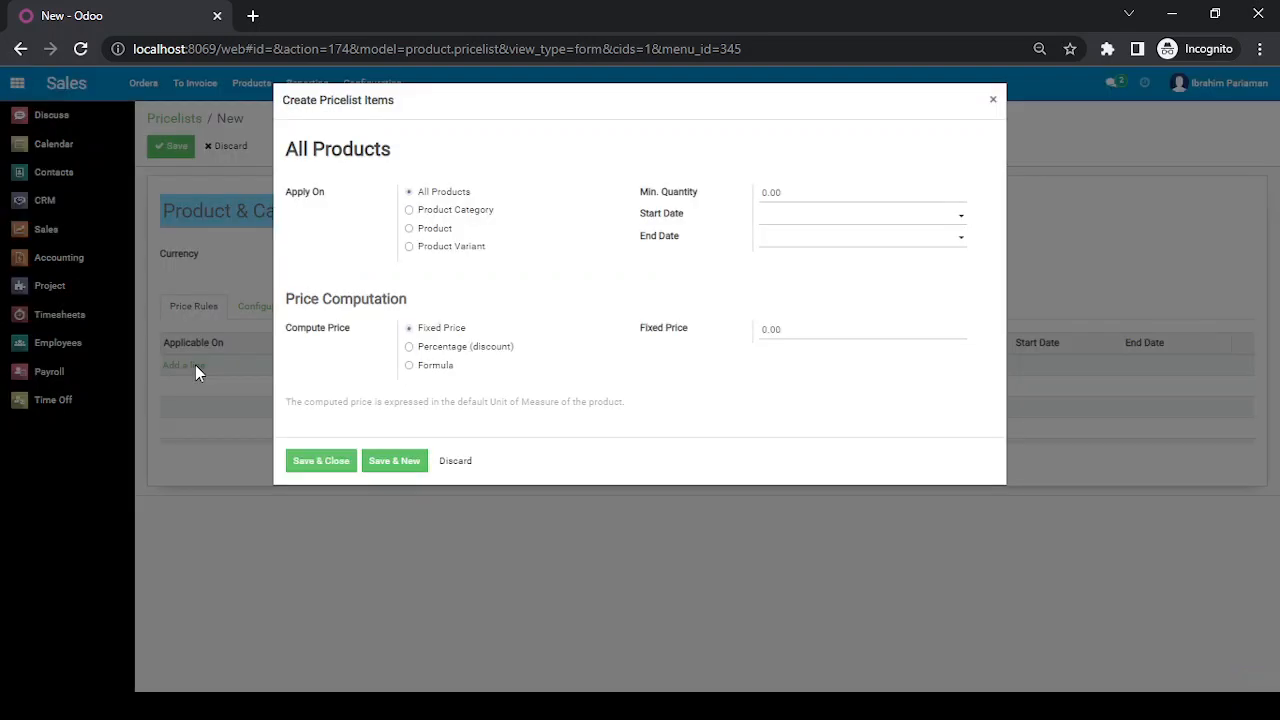
click(409, 230)
click(446, 272)
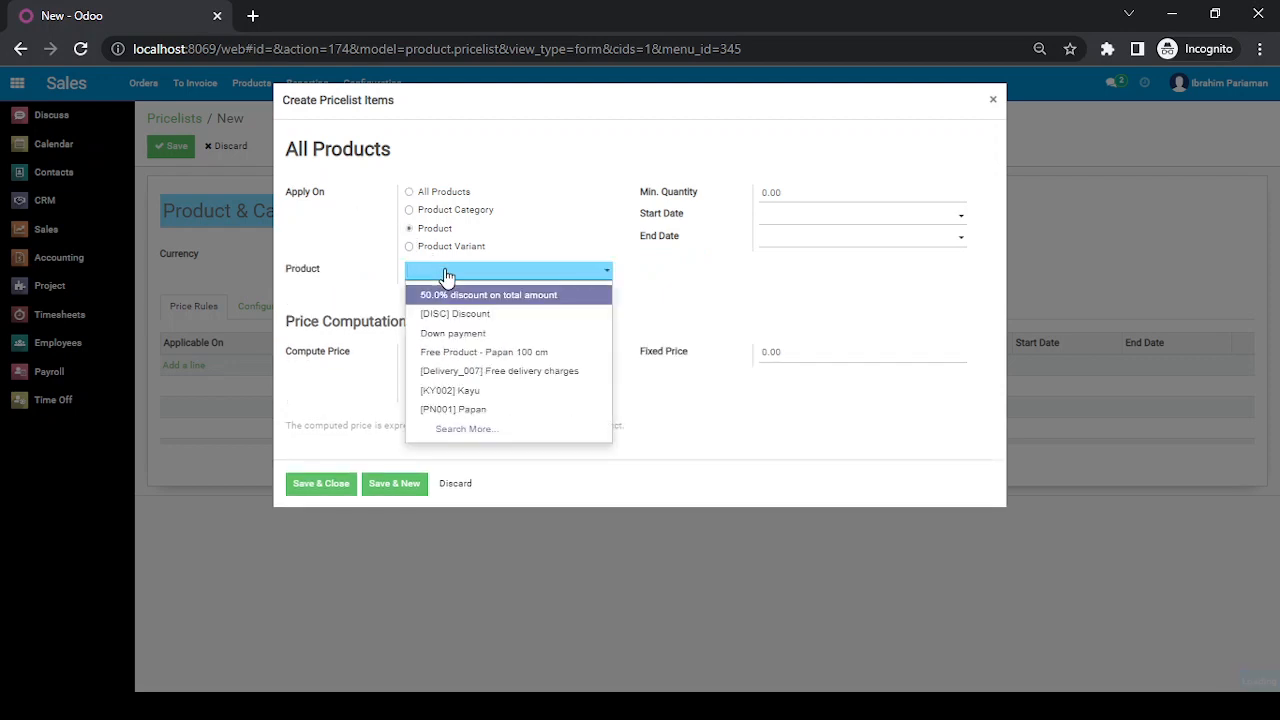
text(papa)
key(Down)
key(Down)
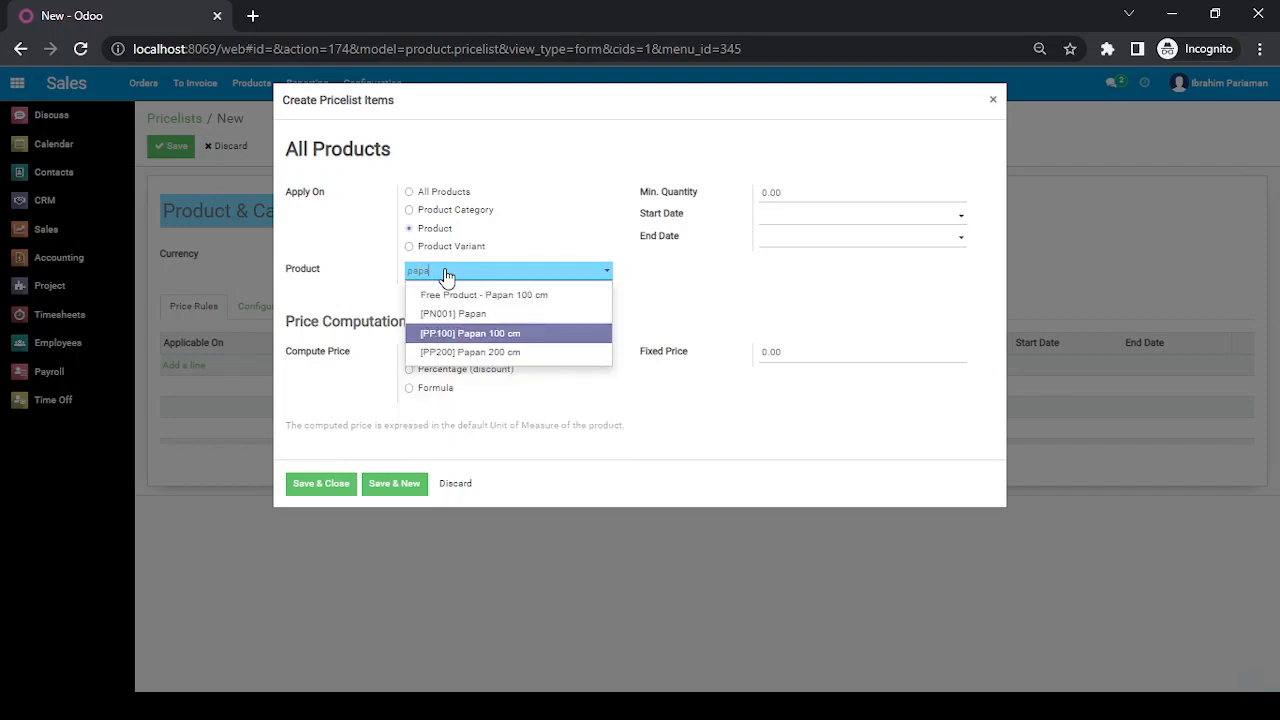
key(Return)
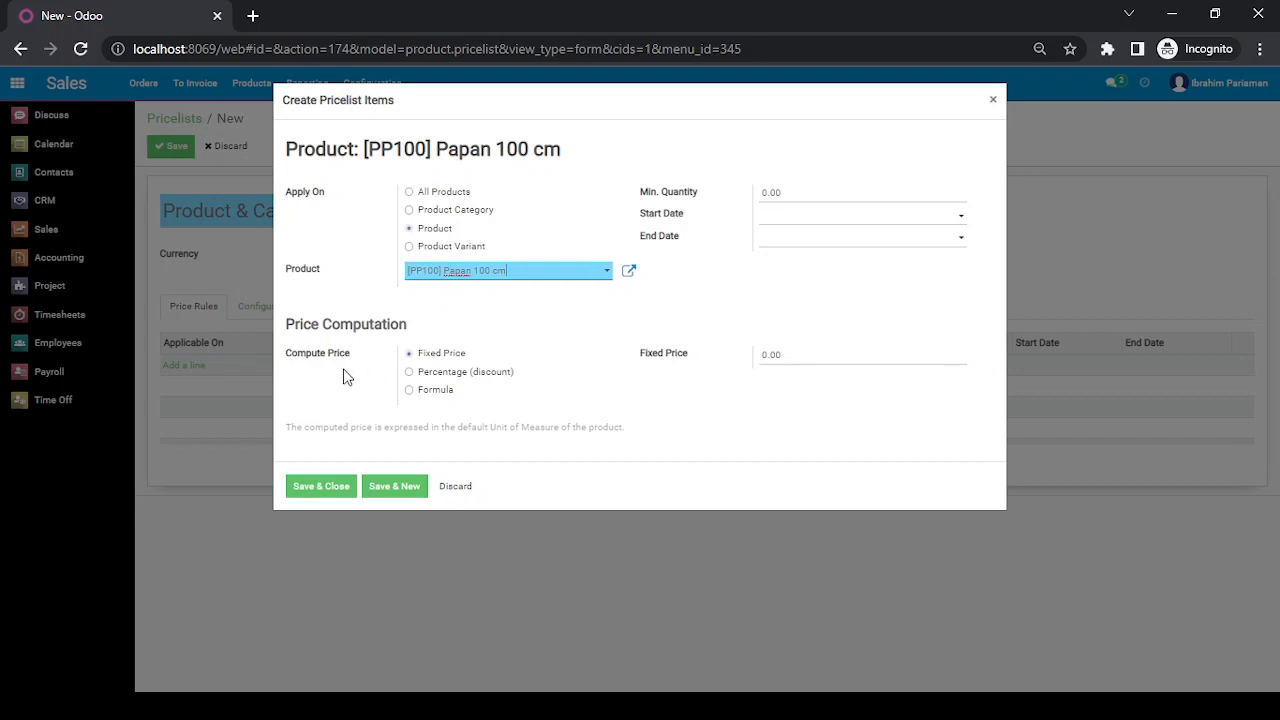
- Compute the Papan 100 cm rule's price as a 10% discount and save the rule
click(410, 372)
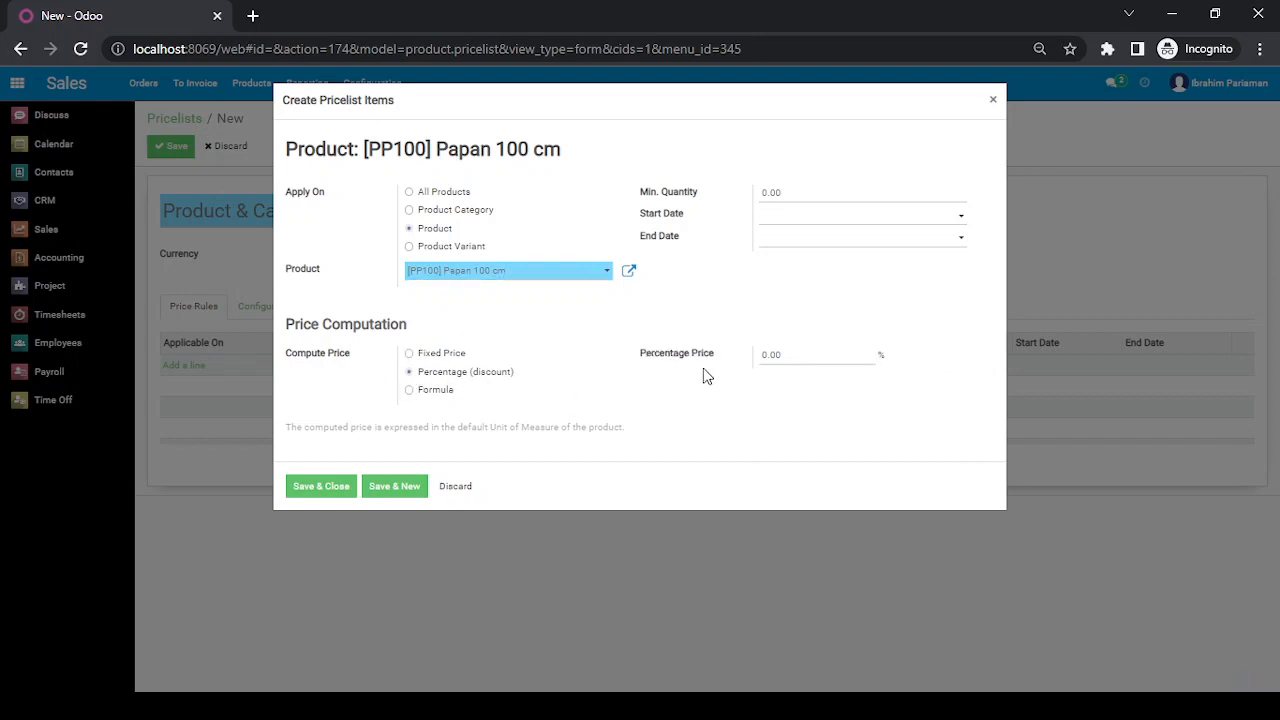
double_click(800, 354)
text(10)
click(322, 490)
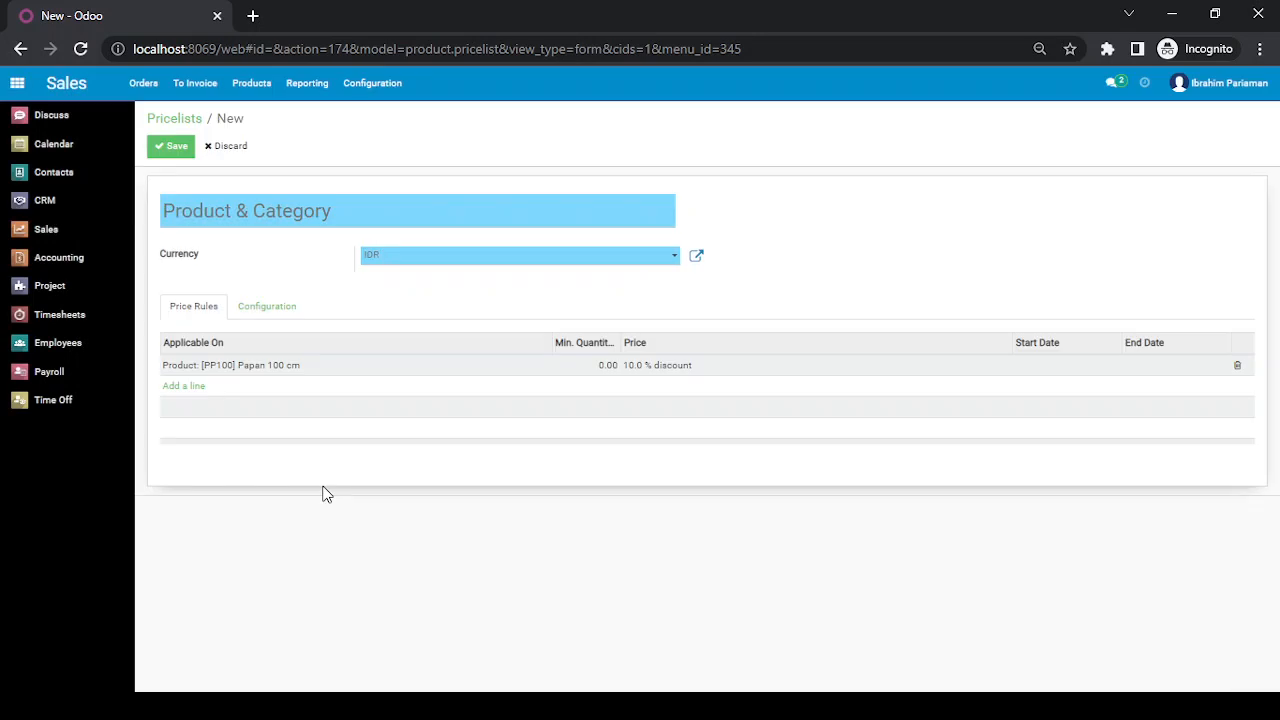
- Start a second price rule that applies to the product category All / Penjualan / Rak
click(188, 390)
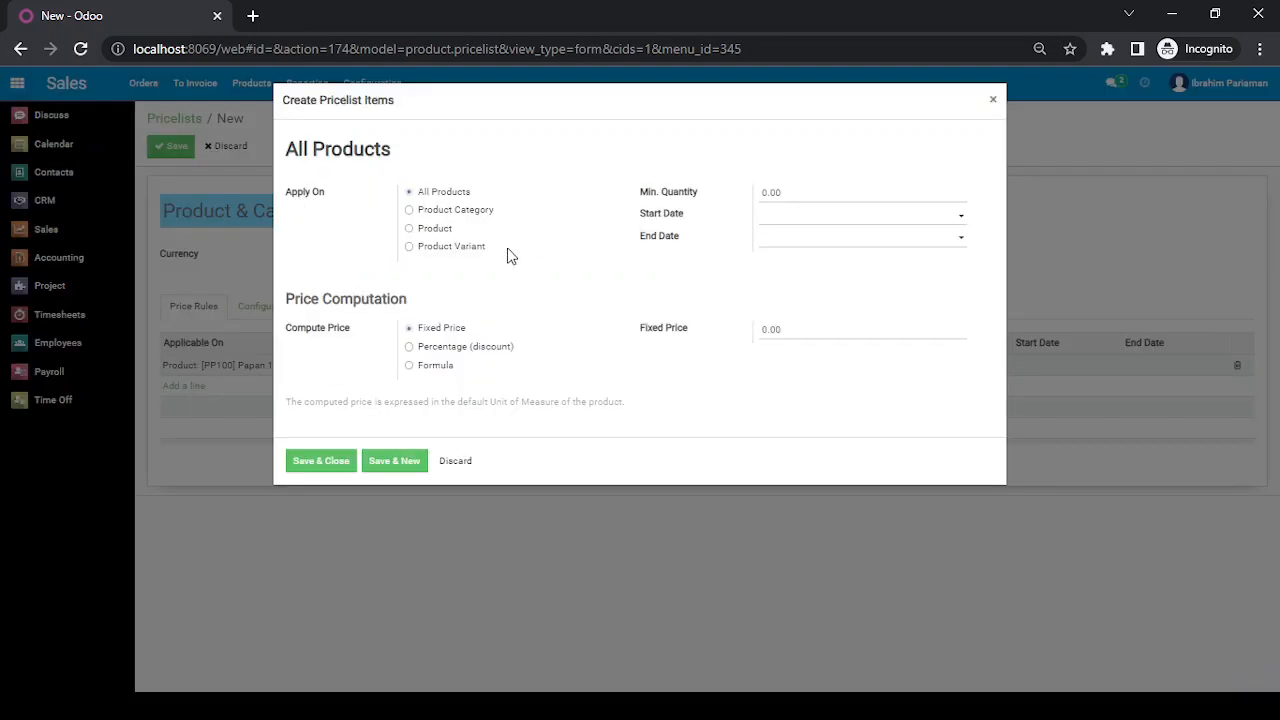
click(408, 211)
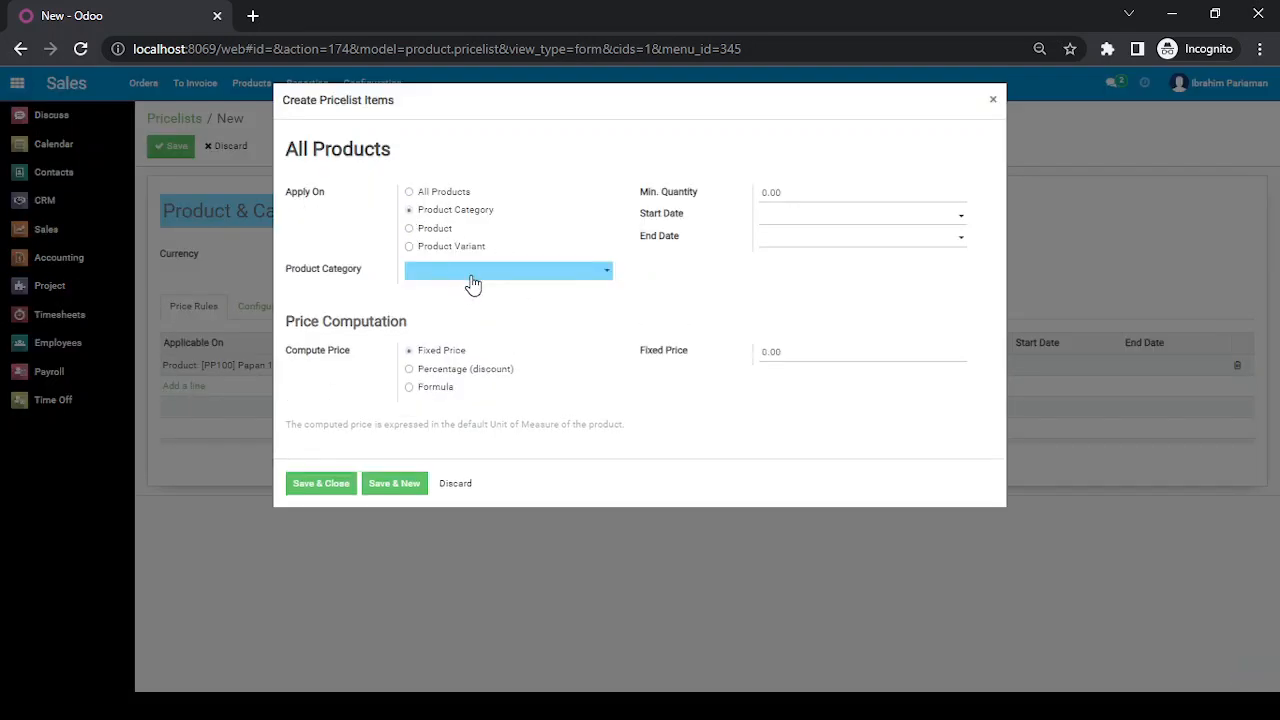
click(471, 279)
text(rak)
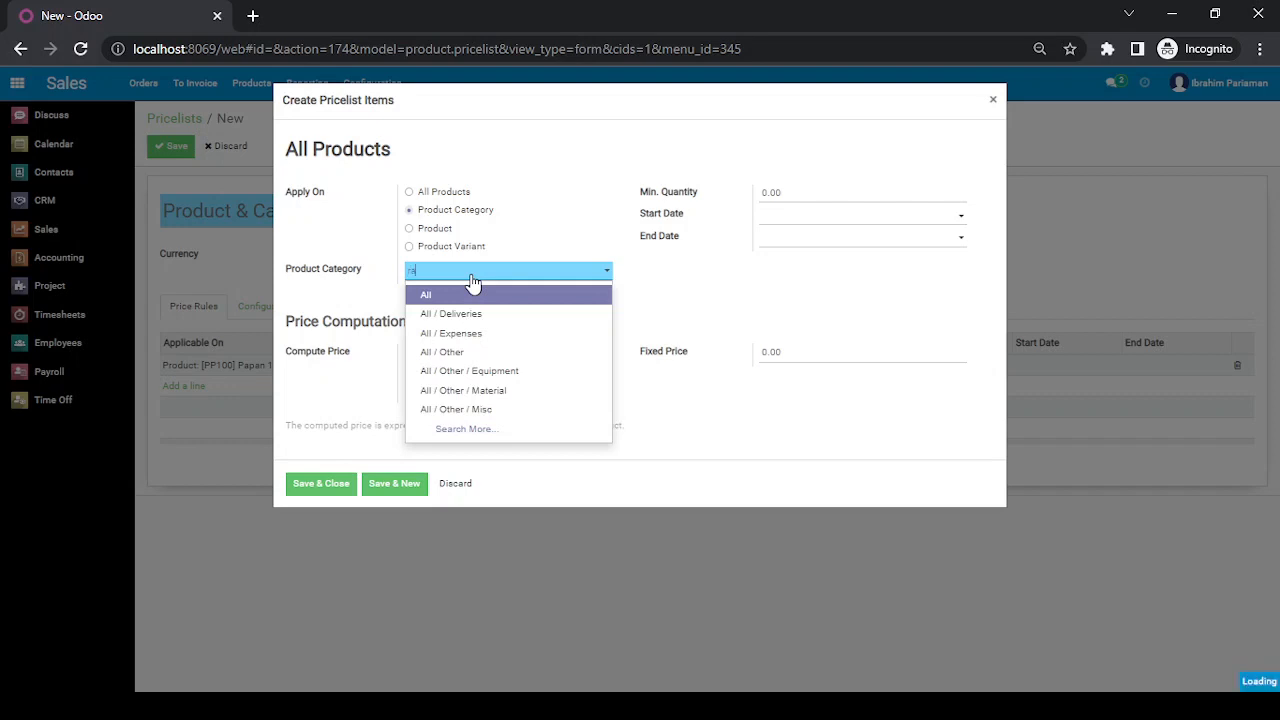
key(Return)
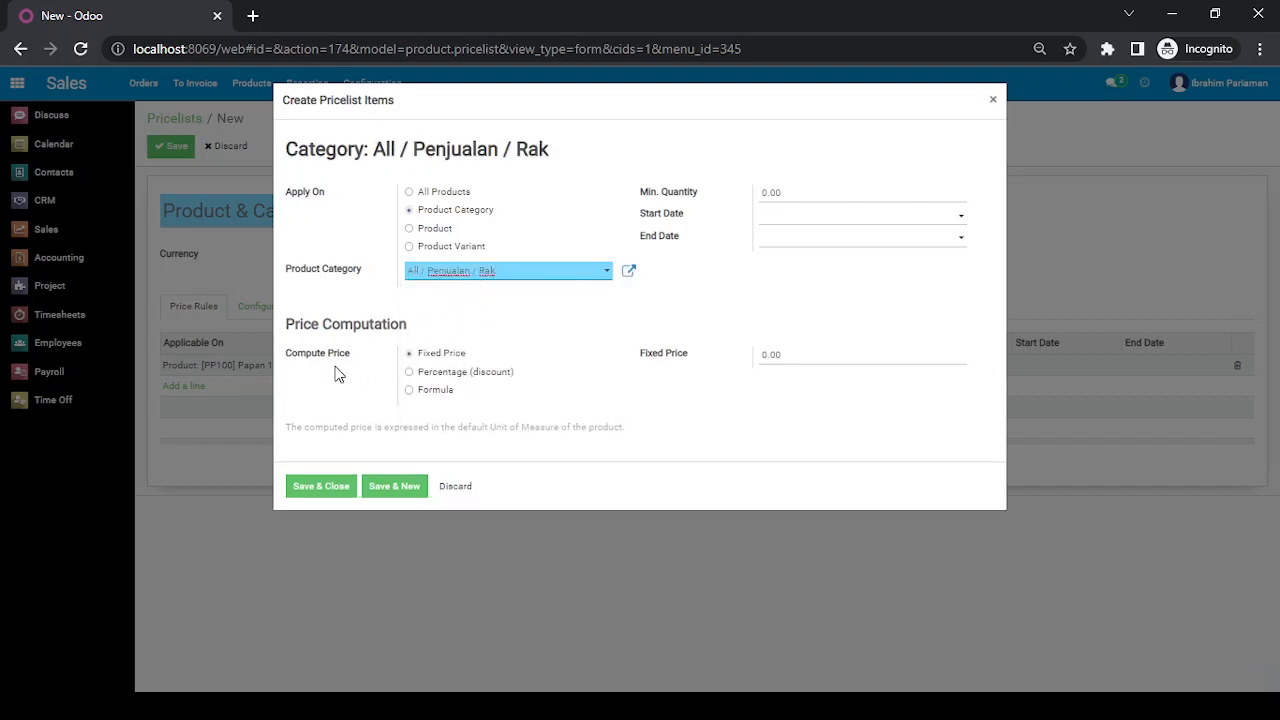
- Compute the Rak category rule's price as a 20% discount and save the rule
click(410, 372)
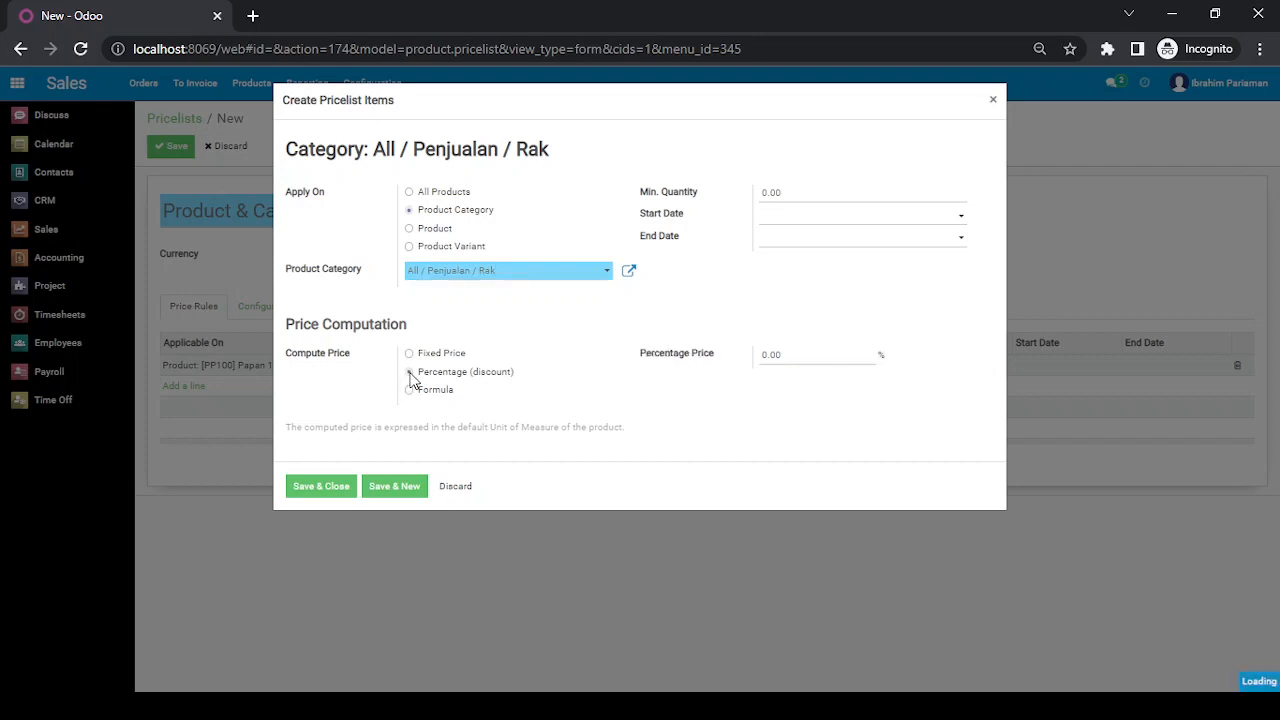
click(786, 362)
text(20)
click(330, 488)
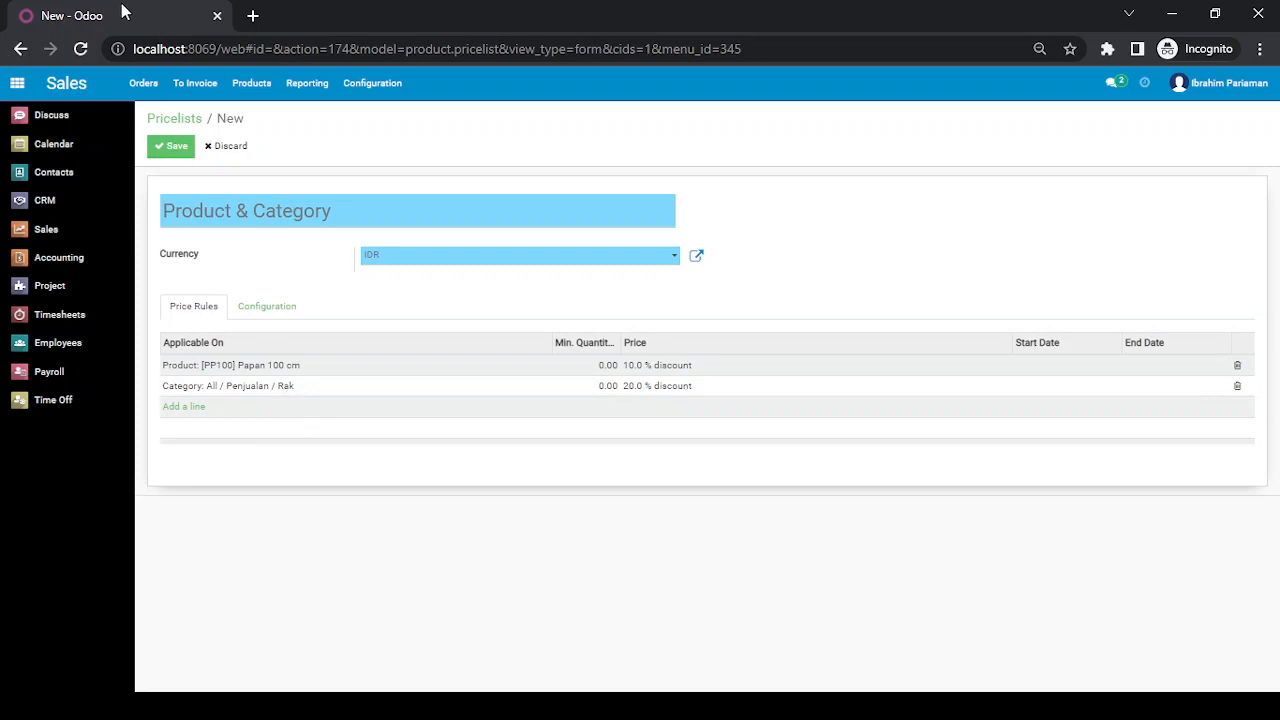
- In a second browser tab, examine Papan 100 cm's product category and list the products that belong to it
middle_click(183, 154)
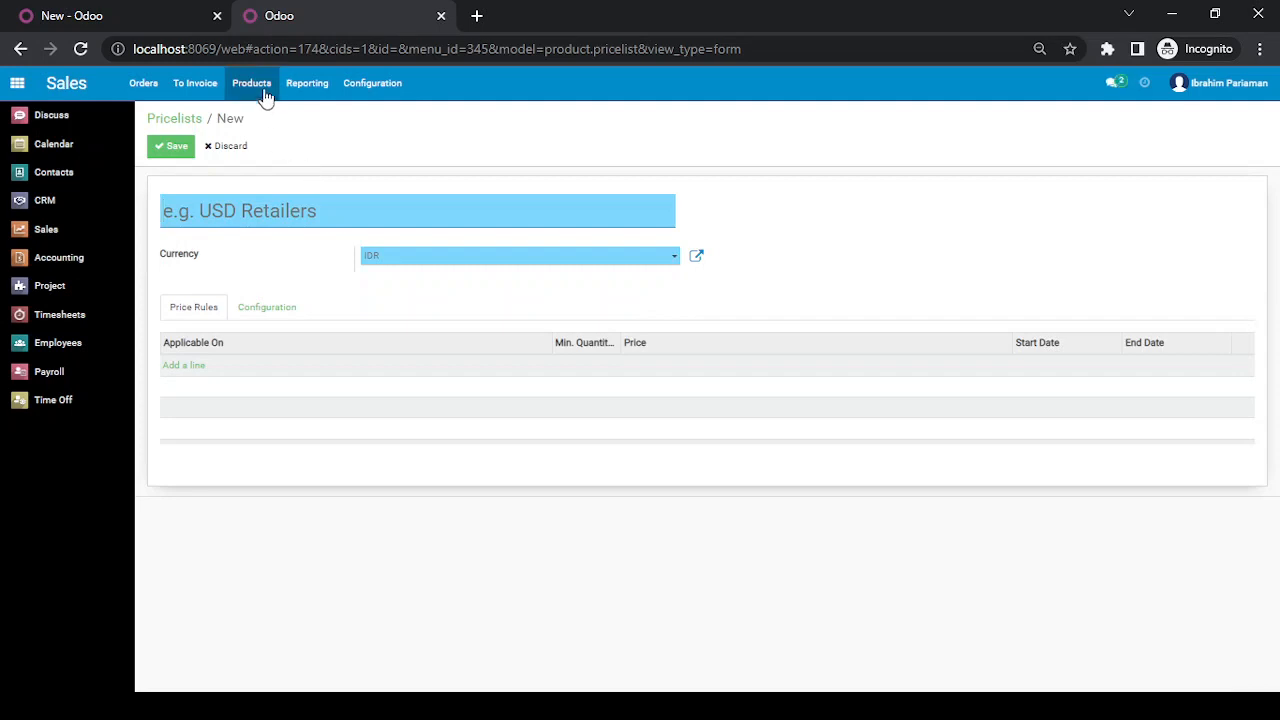
click(264, 90)
click(264, 115)
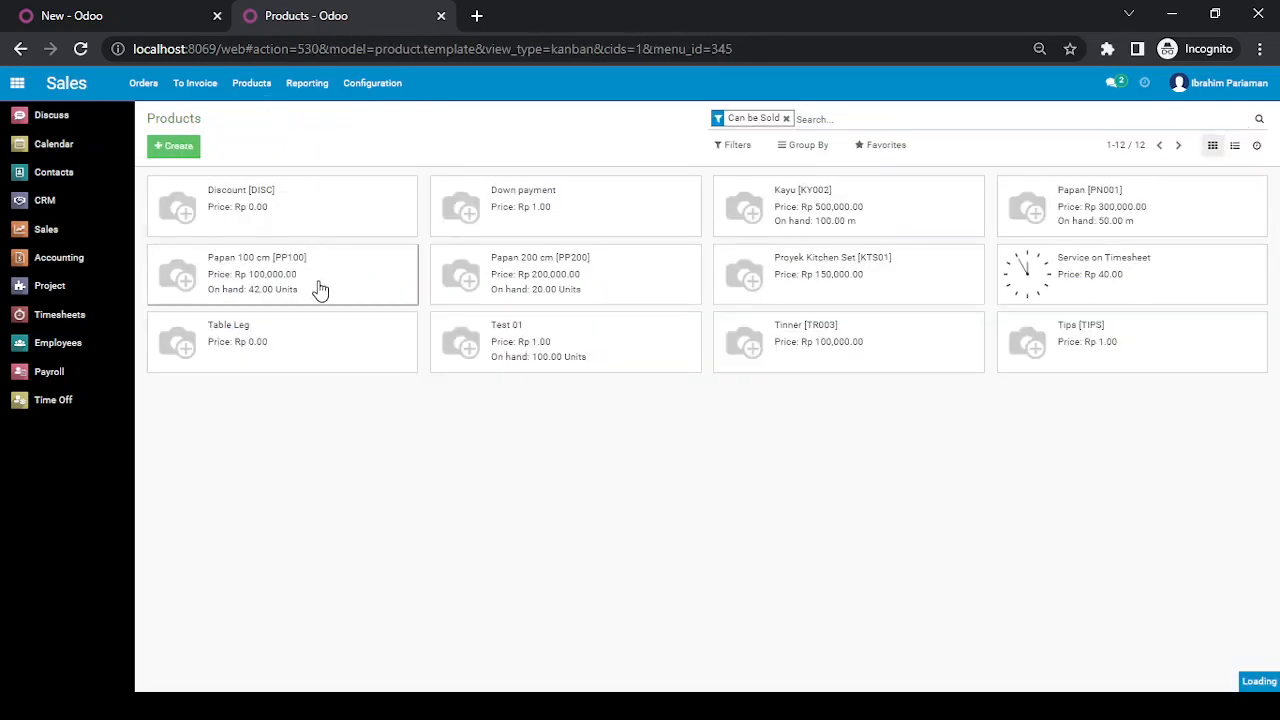
click(320, 289)
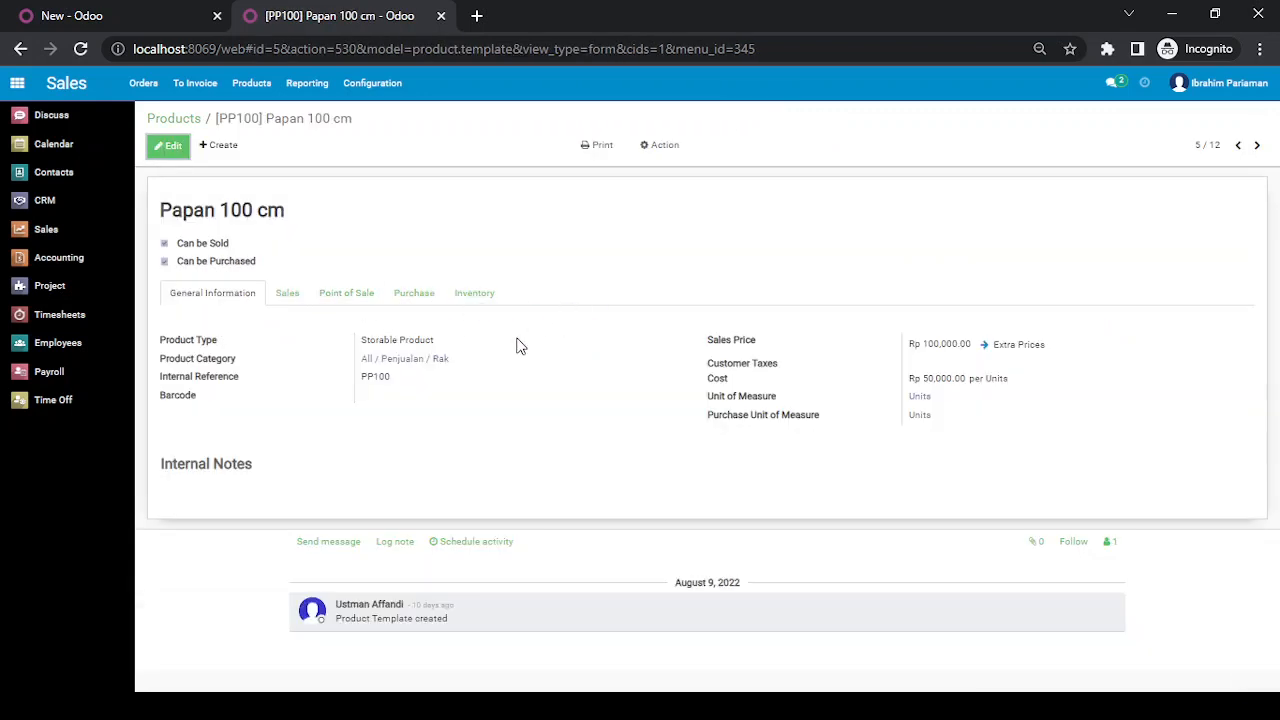
click(444, 368)
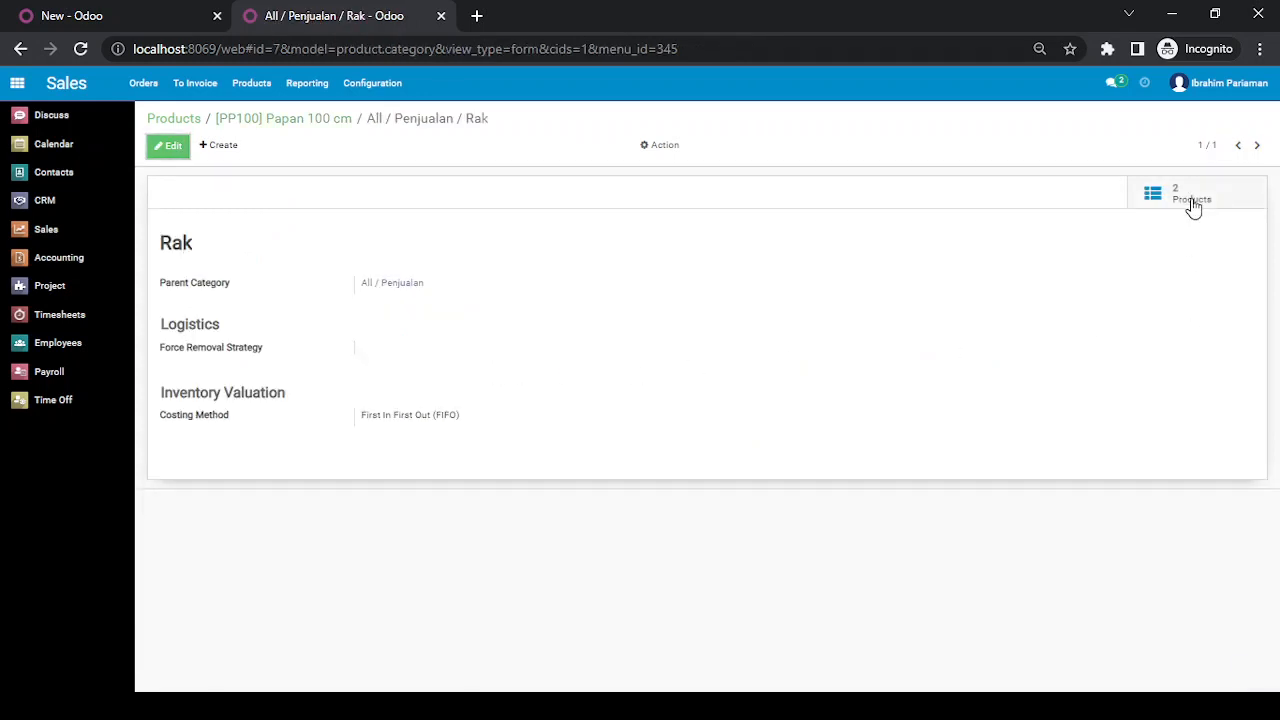
click(1192, 205)
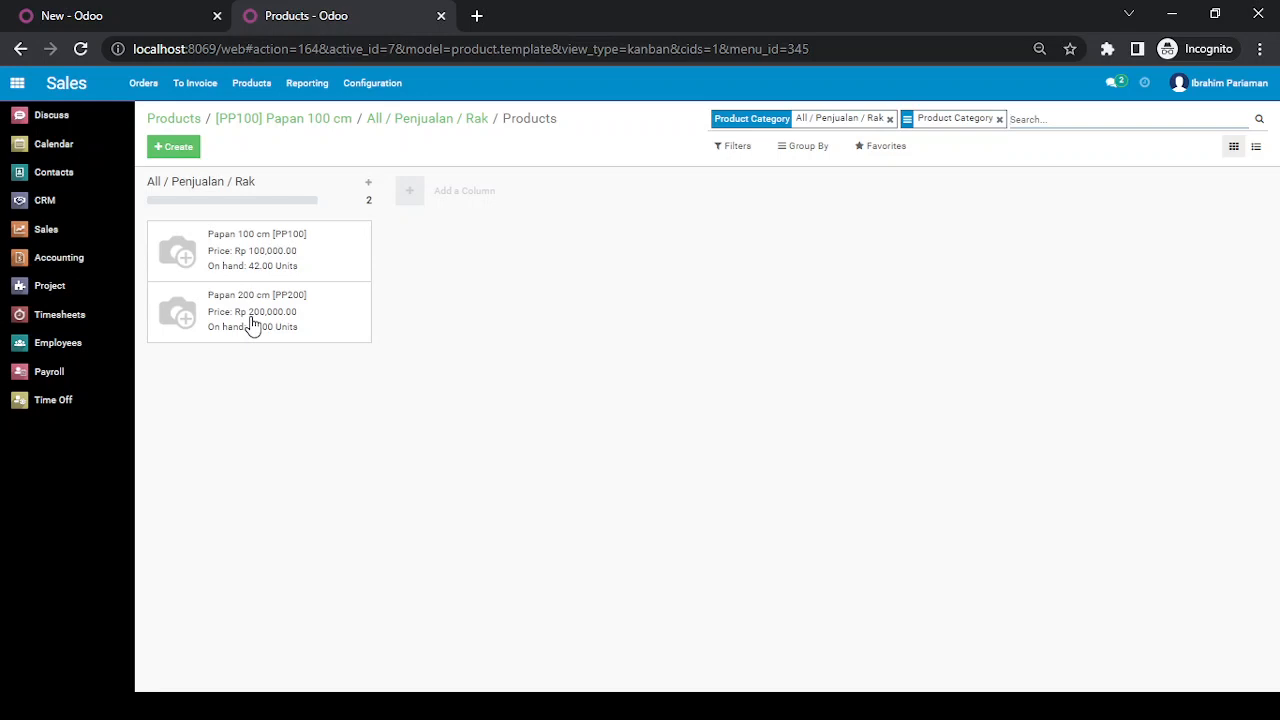
- Return to the unsaved Product & Category pricelist and save it
click(115, 18)
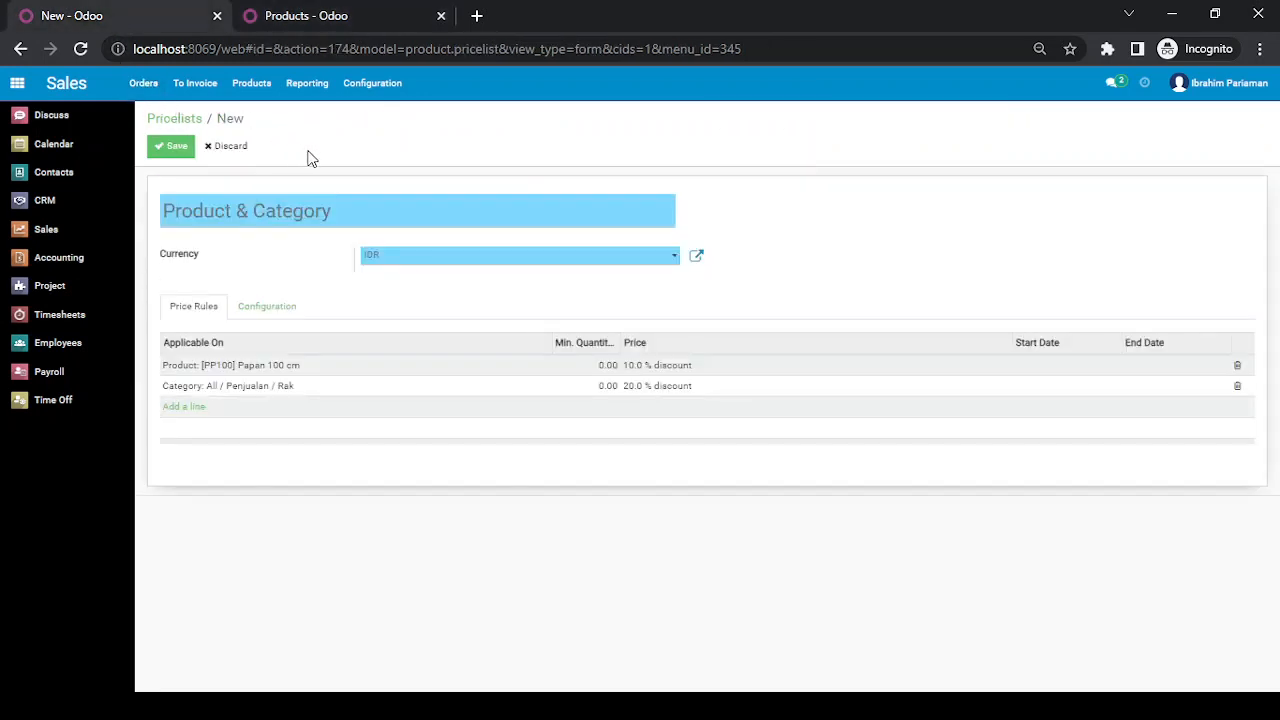
click(175, 153)
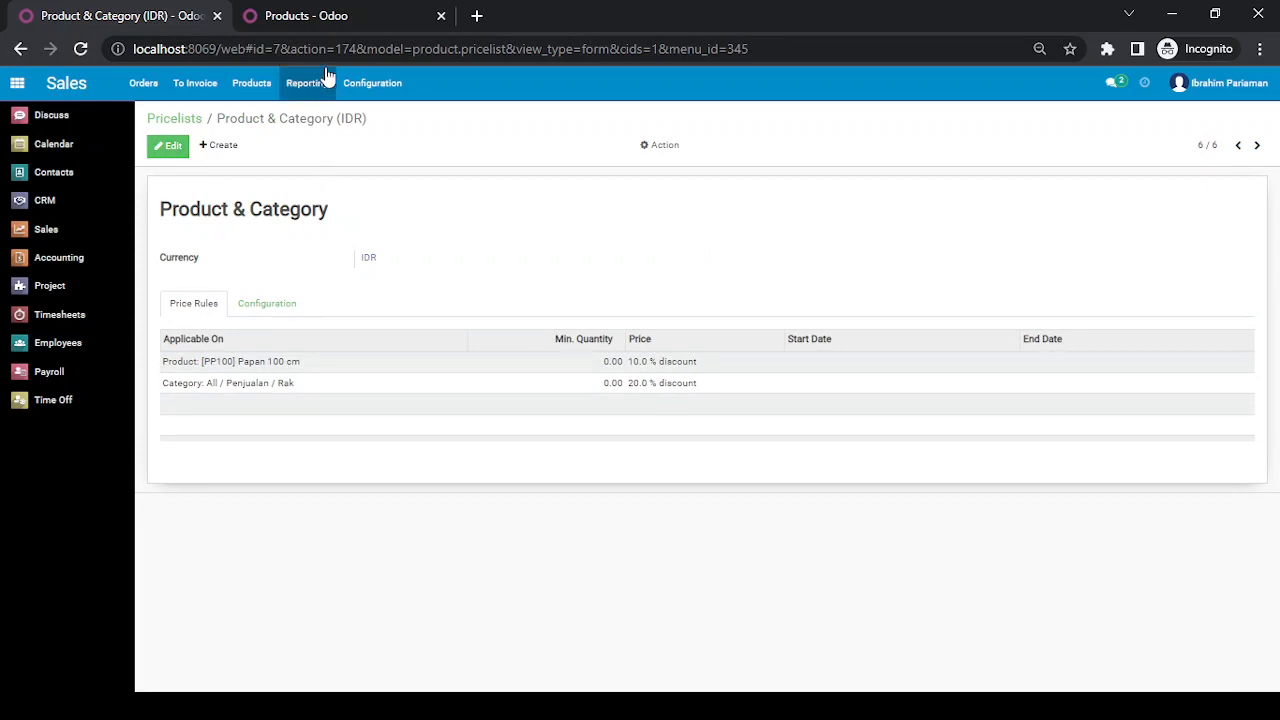
- Reload the second browser tab and create a new sales quotation there
click(307, 16)
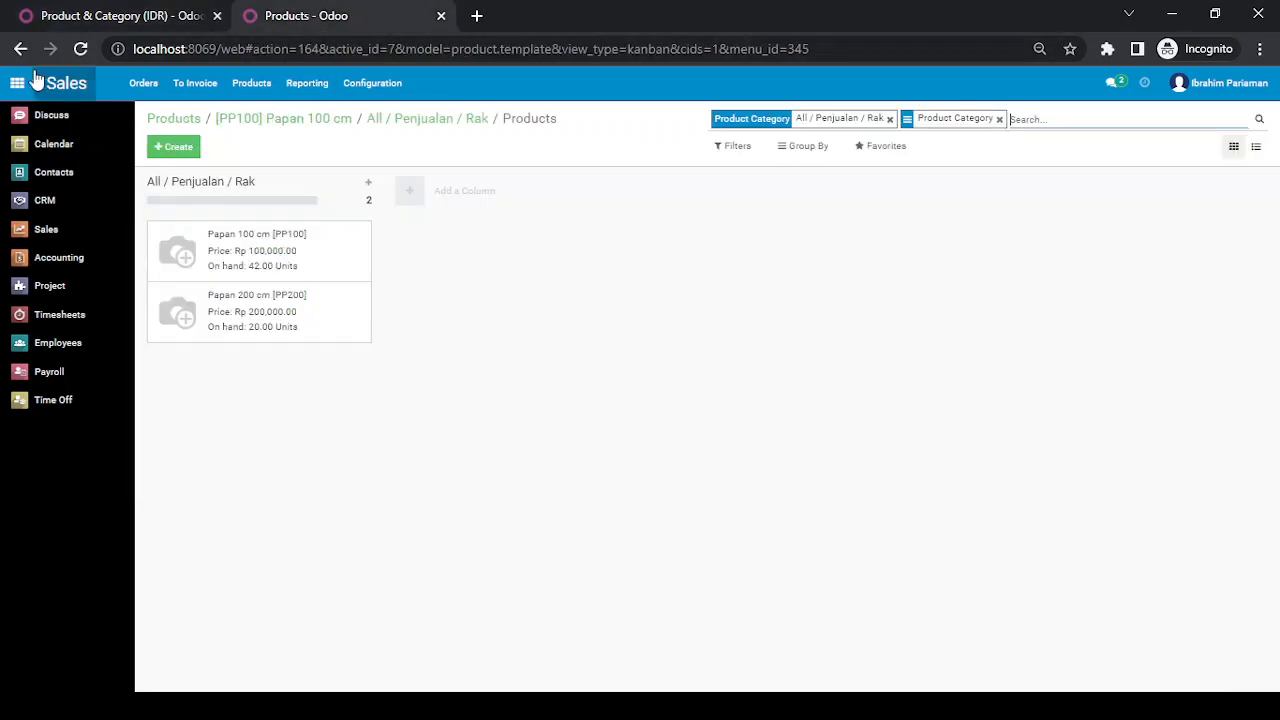
click(82, 49)
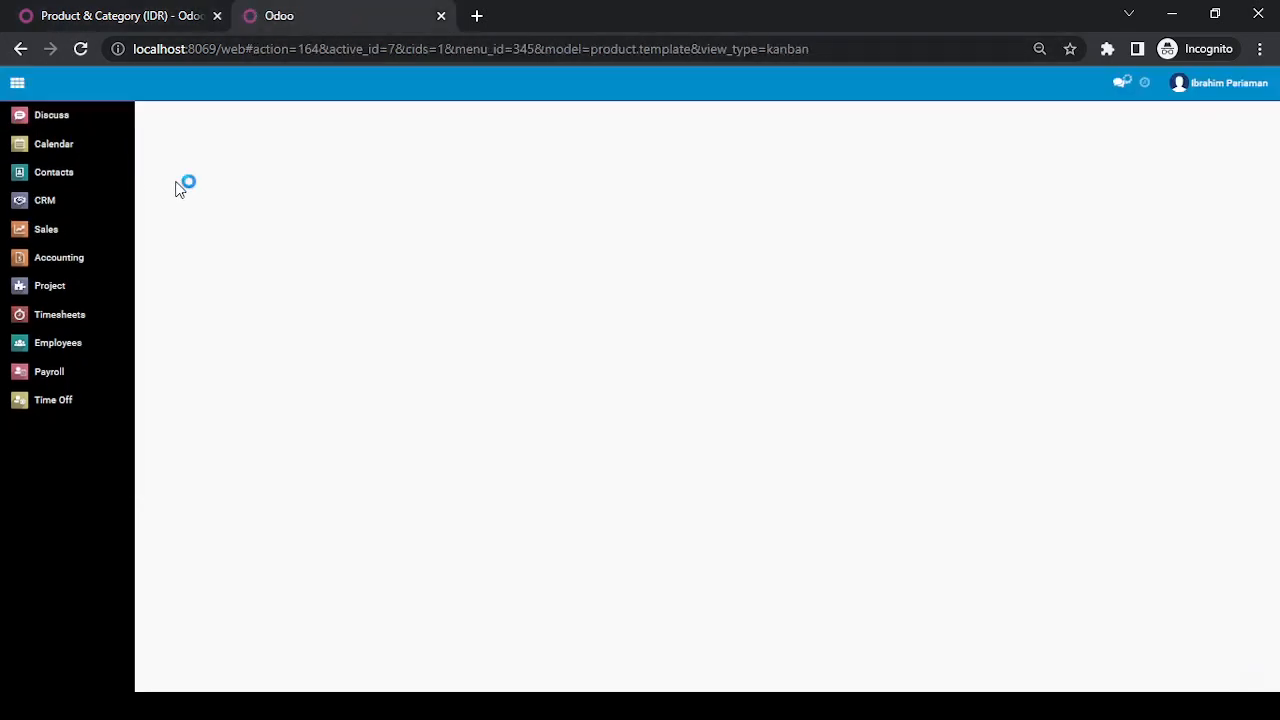
click(146, 88)
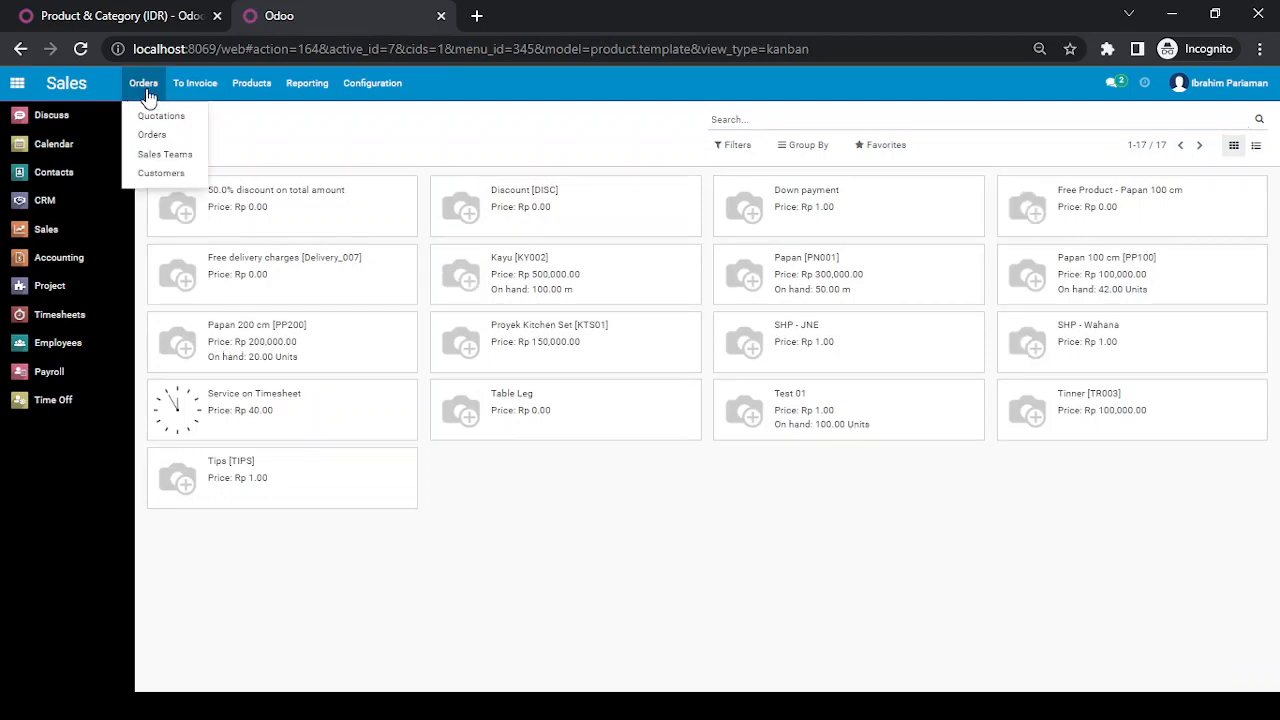
click(160, 118)
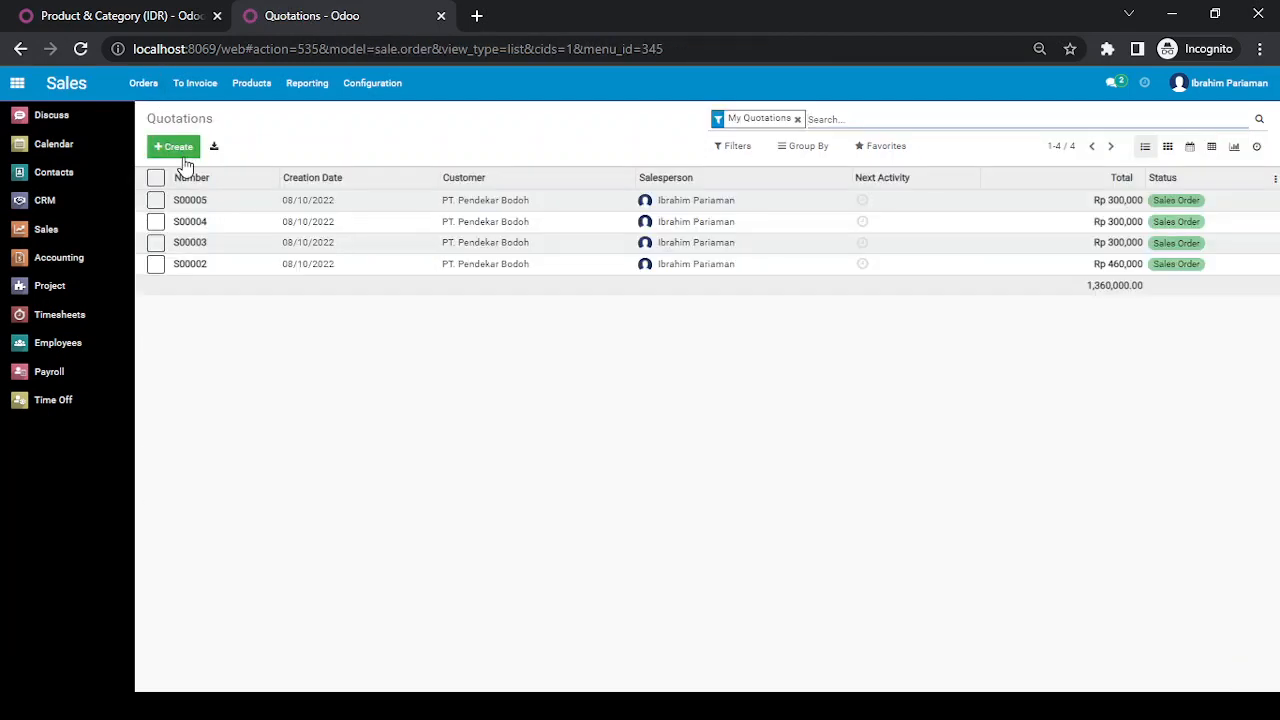
click(182, 148)
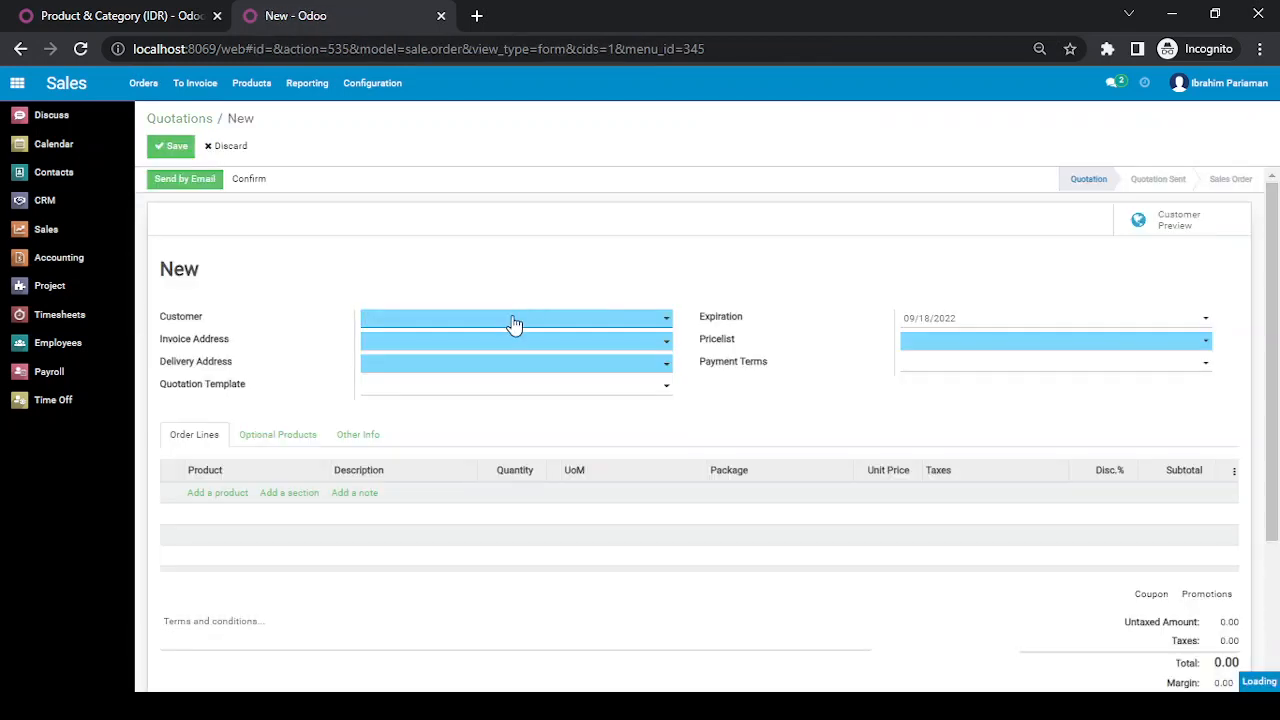
- Set the quotation's customer to PT. Pendekar Bodoh and its pricelist to Product & Category (IDR)
click(514, 322)
click(509, 337)
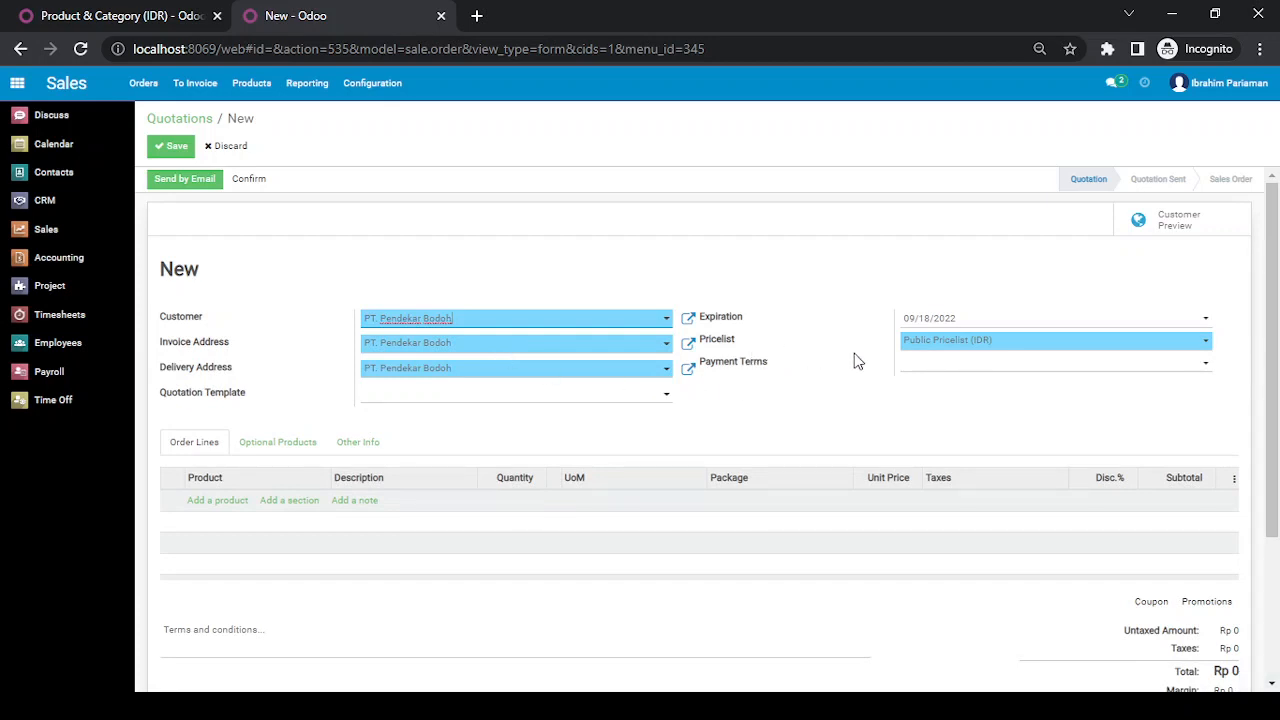
click(977, 347)
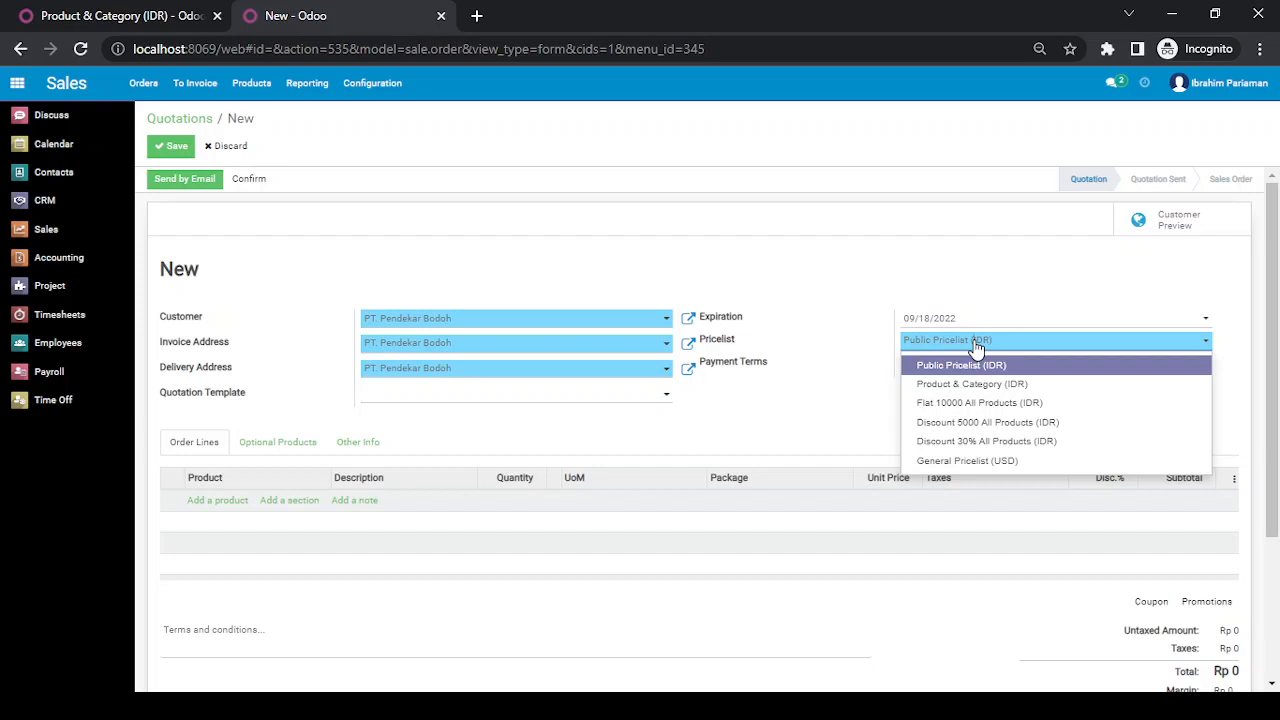
click(979, 389)
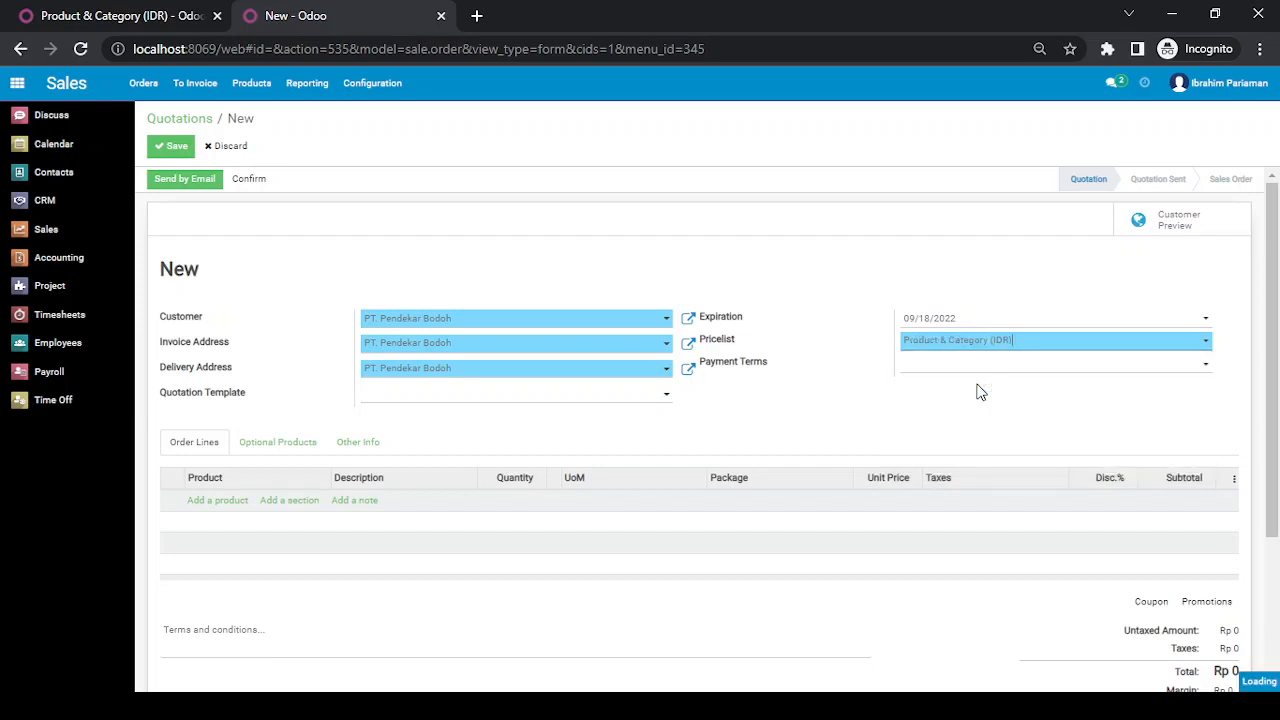
- Add [PP100] Papan 100 cm as the first order line of the quotation
click(205, 506)
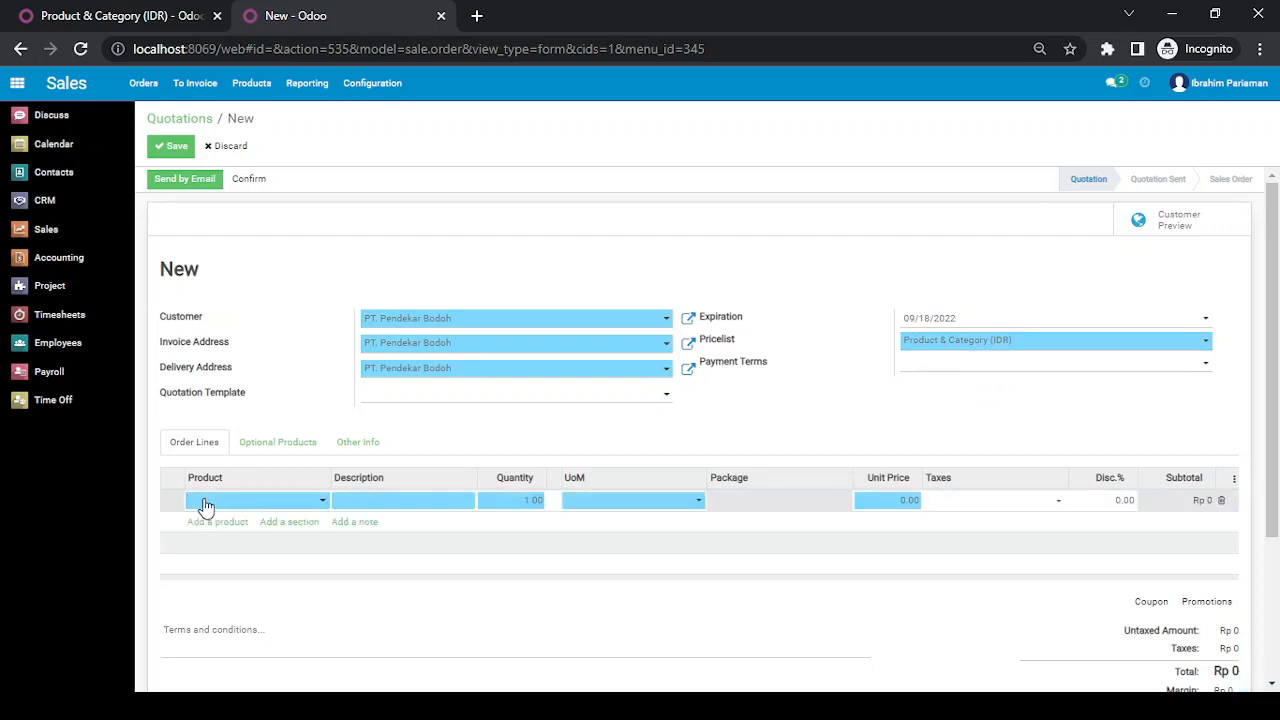
text(paper)
key(Down)
key(Return)
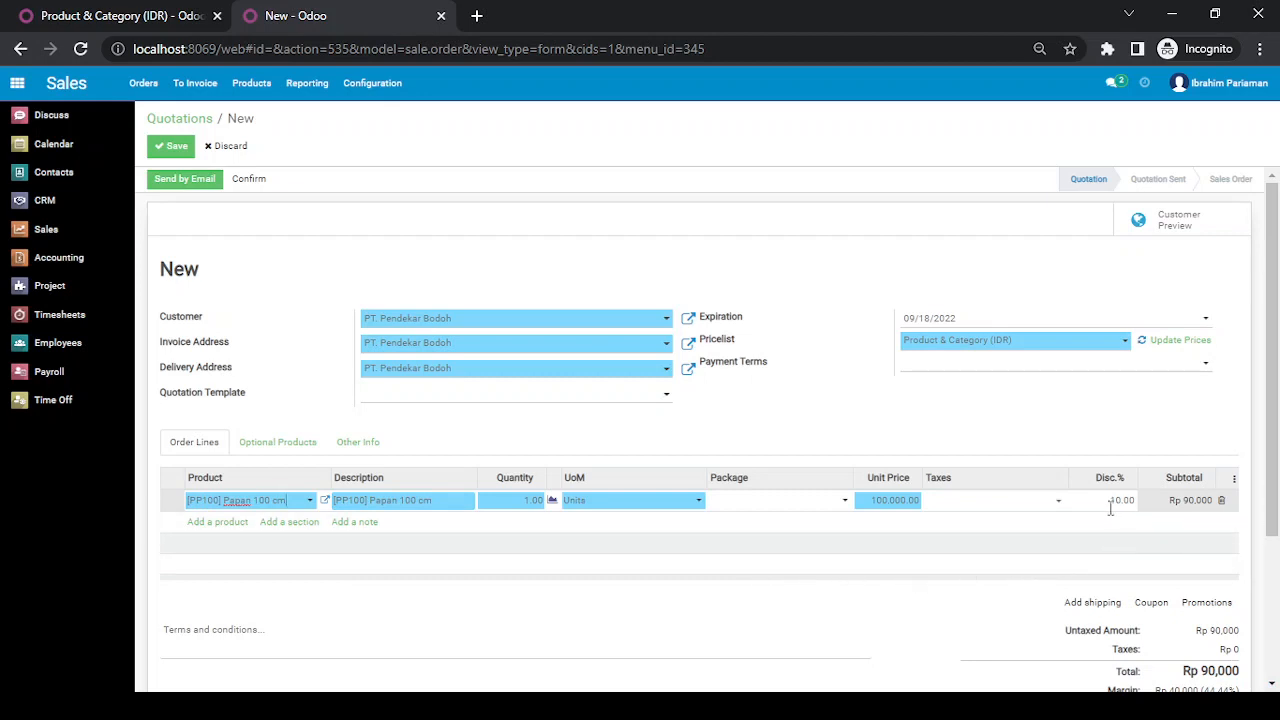
- Add [PP200] Papan 200 cm as the second order line and leave line editing
click(202, 523)
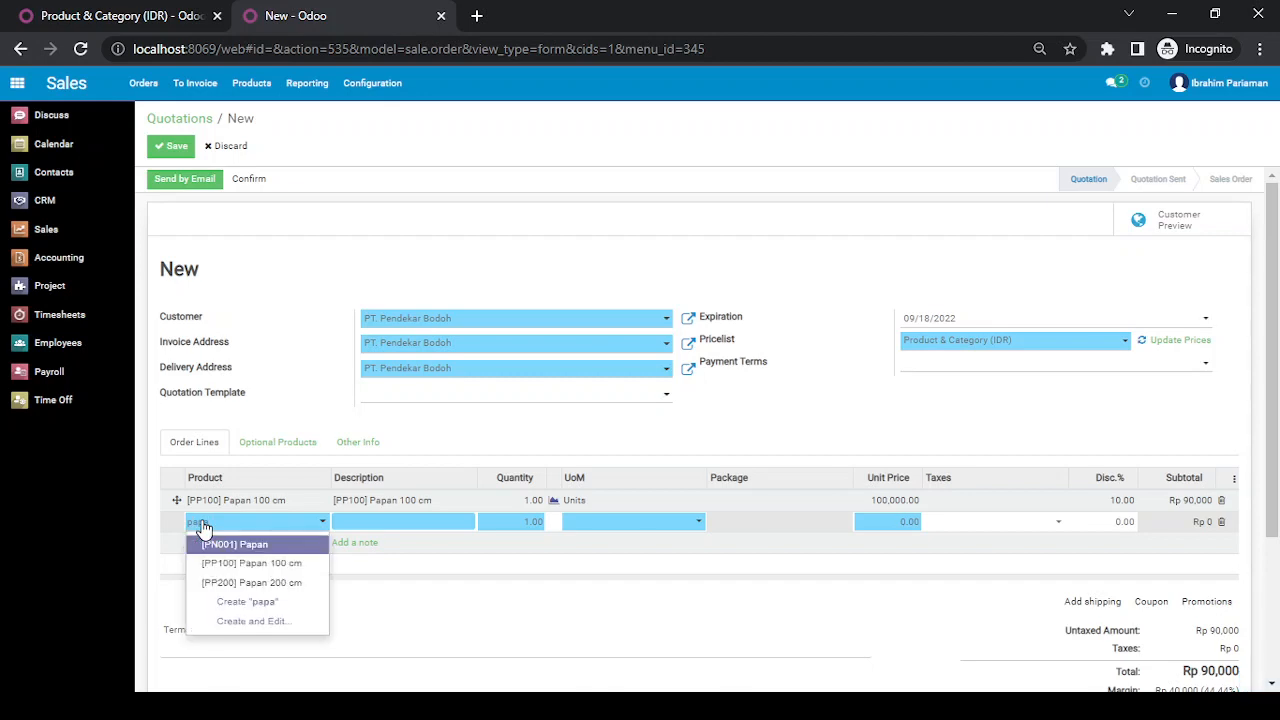
key(Down)
key(Down)
key(Return)
key(Return)
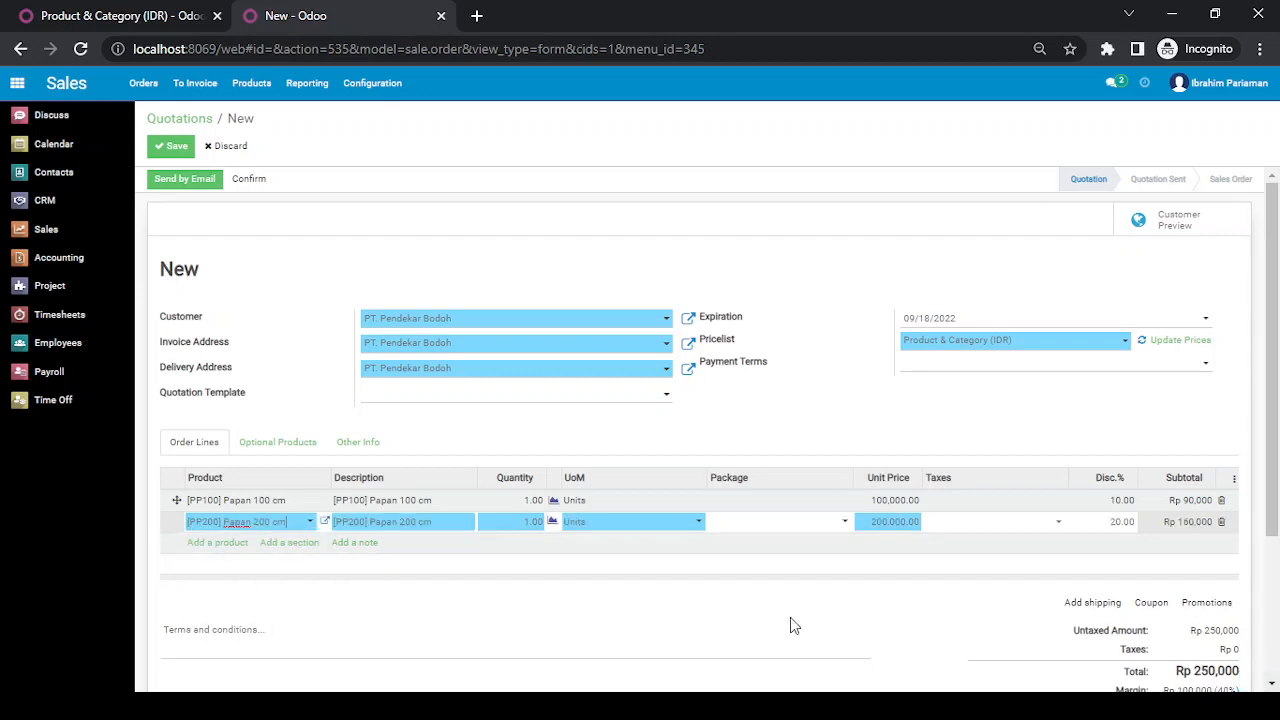
click(824, 602)
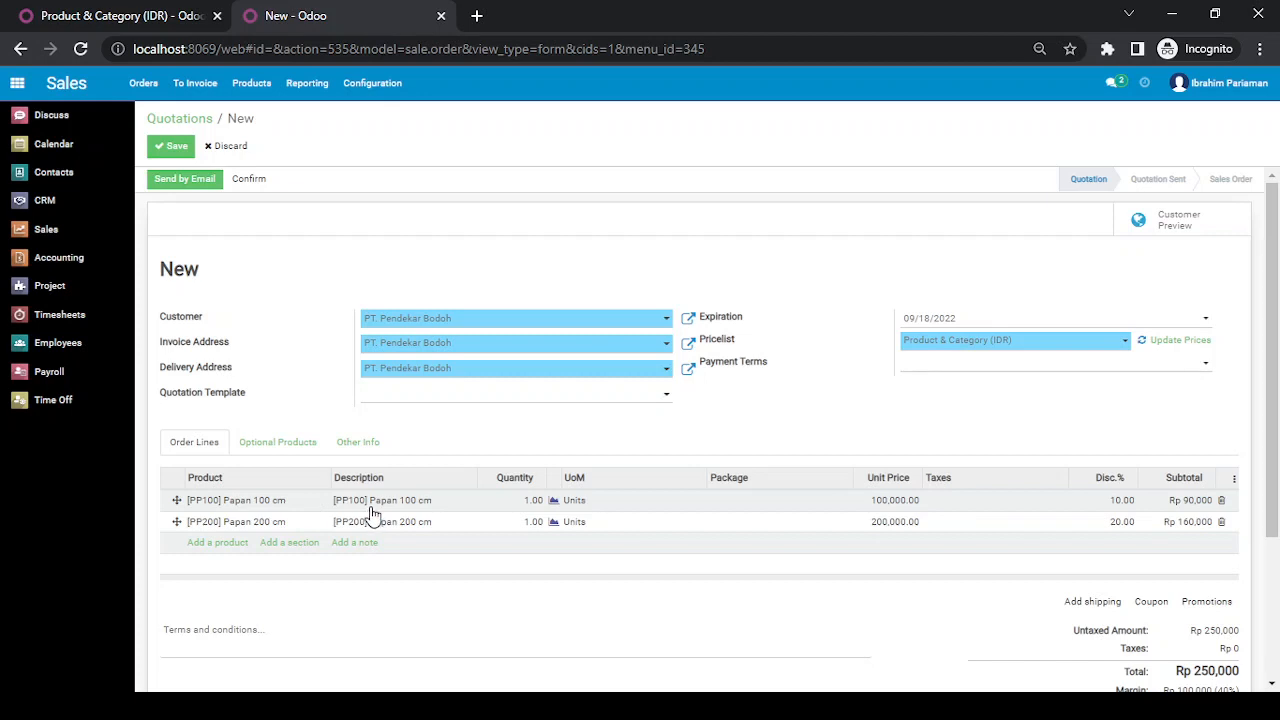
- Compare the price rules of the Product & Category pricelist with the discounts on the quotation's order lines
click(150, 20)
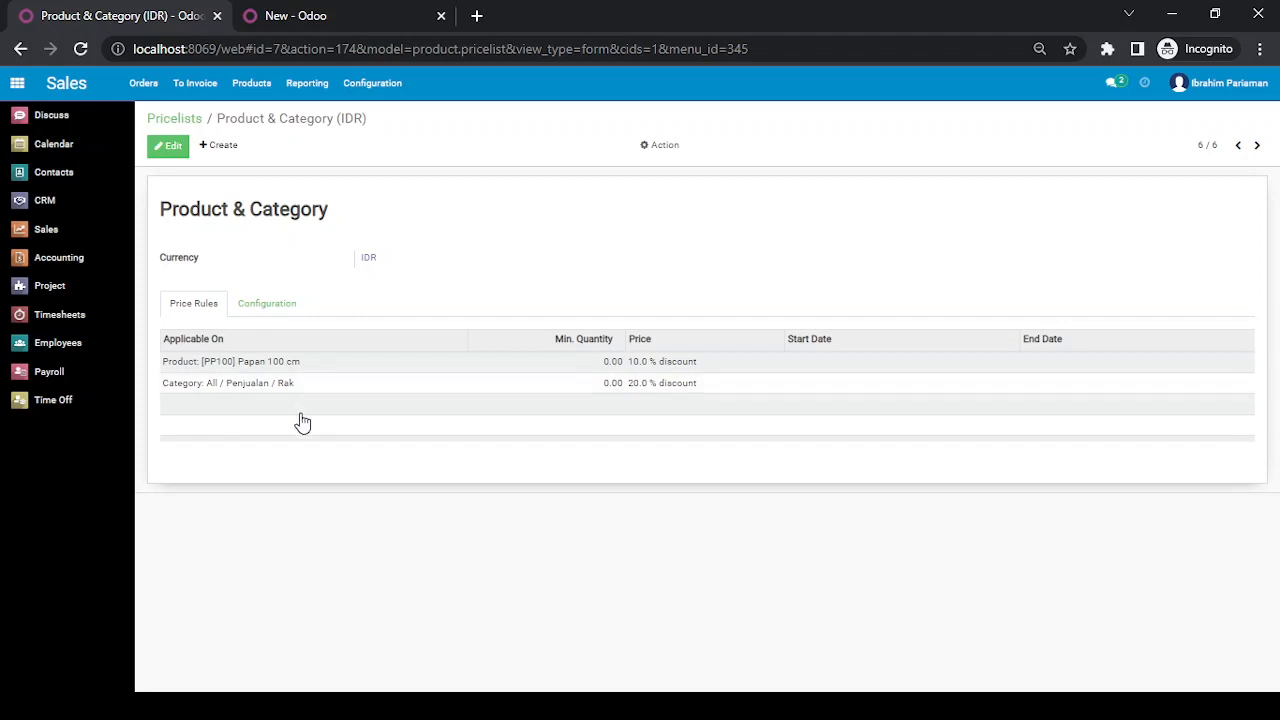
click(285, 18)
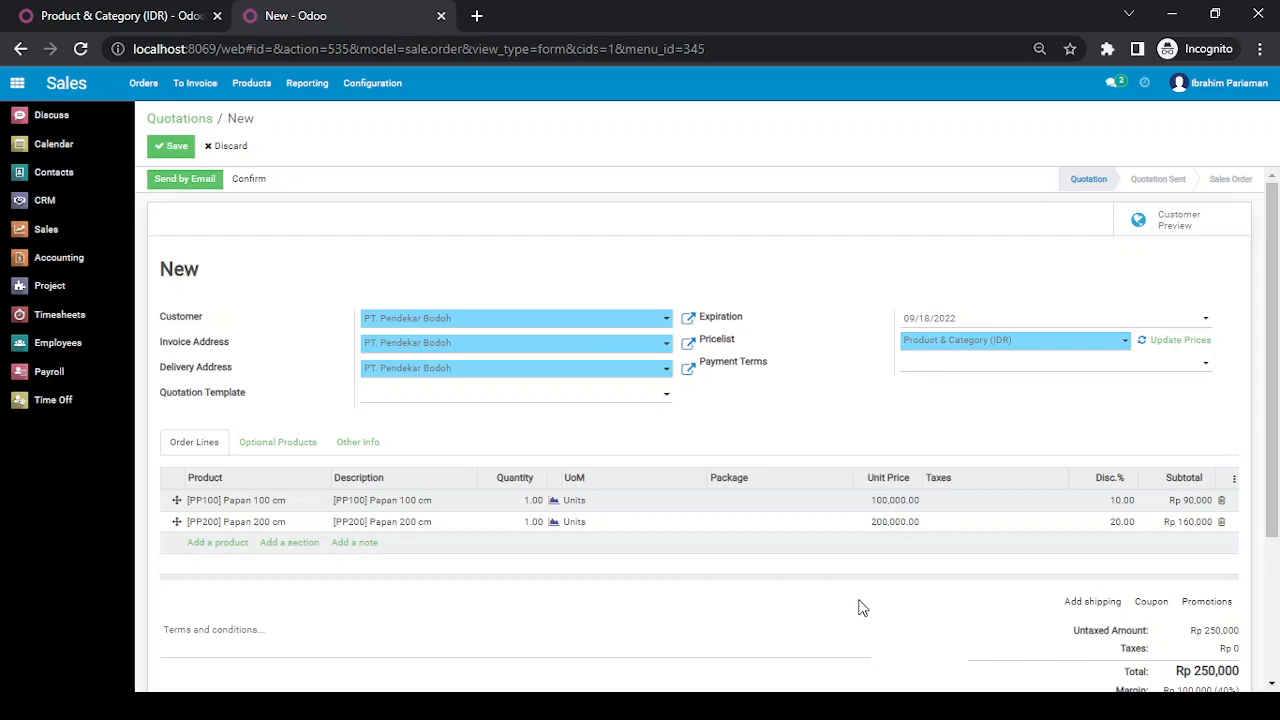
key(alt+Tab)
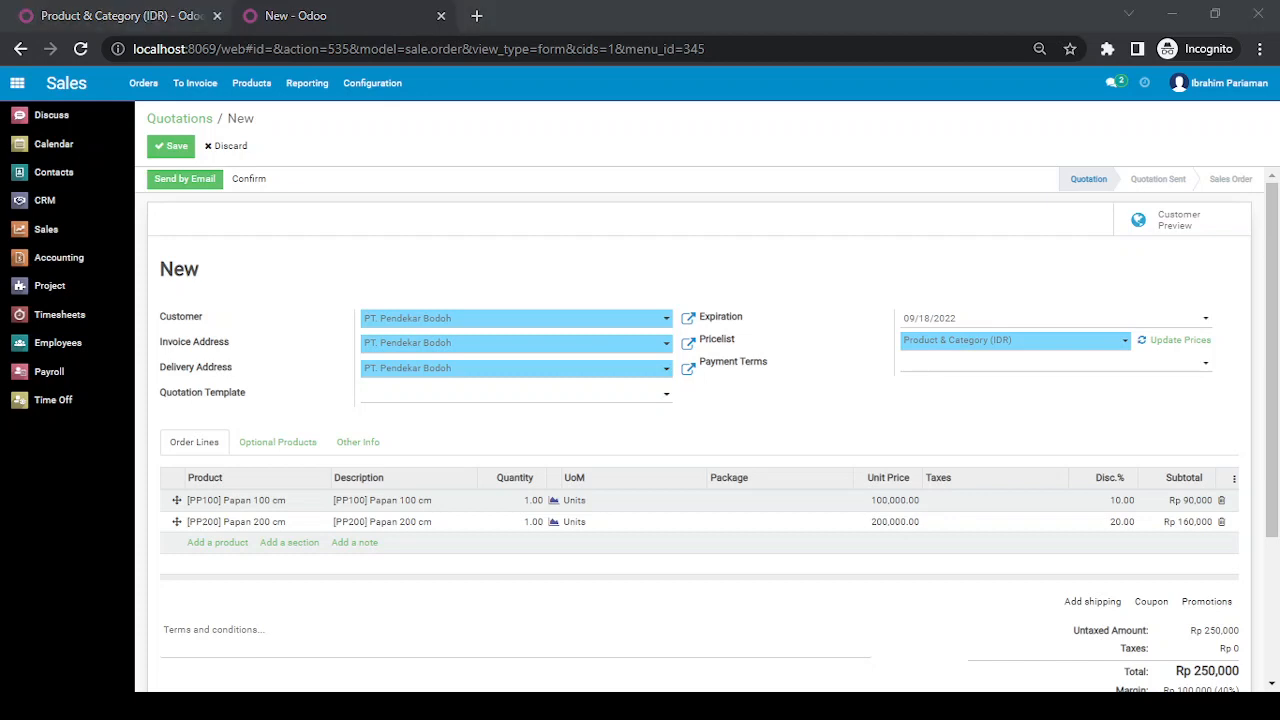